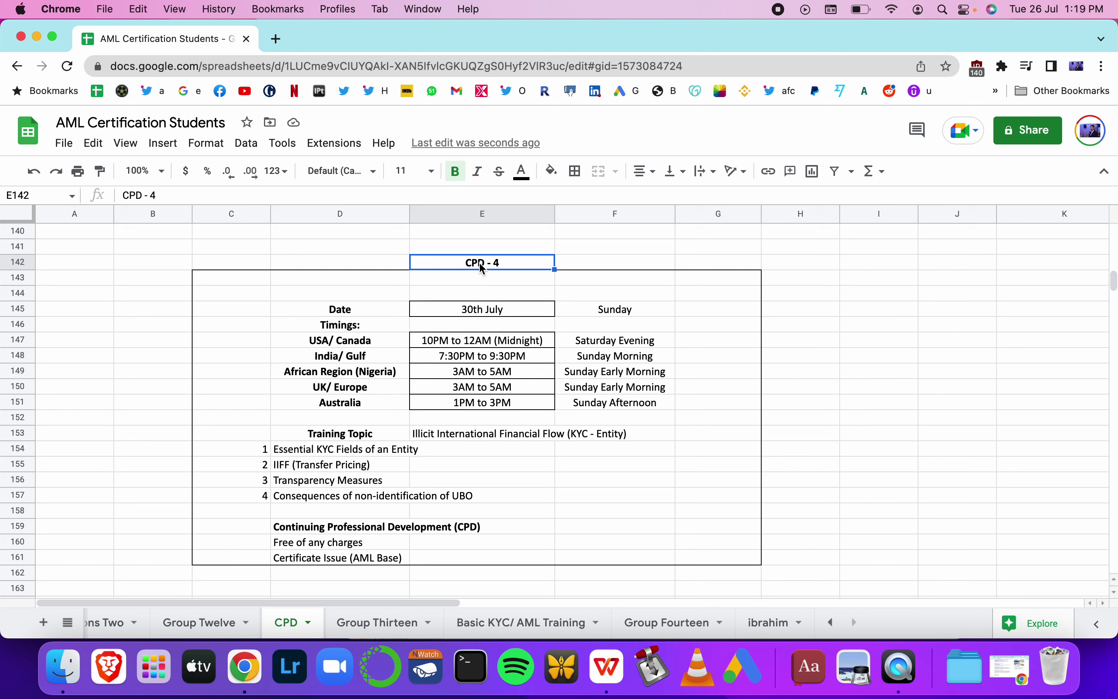
- Inspect the (KYC - Entity) training topic in E153 without changing it, and glance at the PDF reader
double_click(439, 441)
left_click_drag(574, 435, 695, 446)
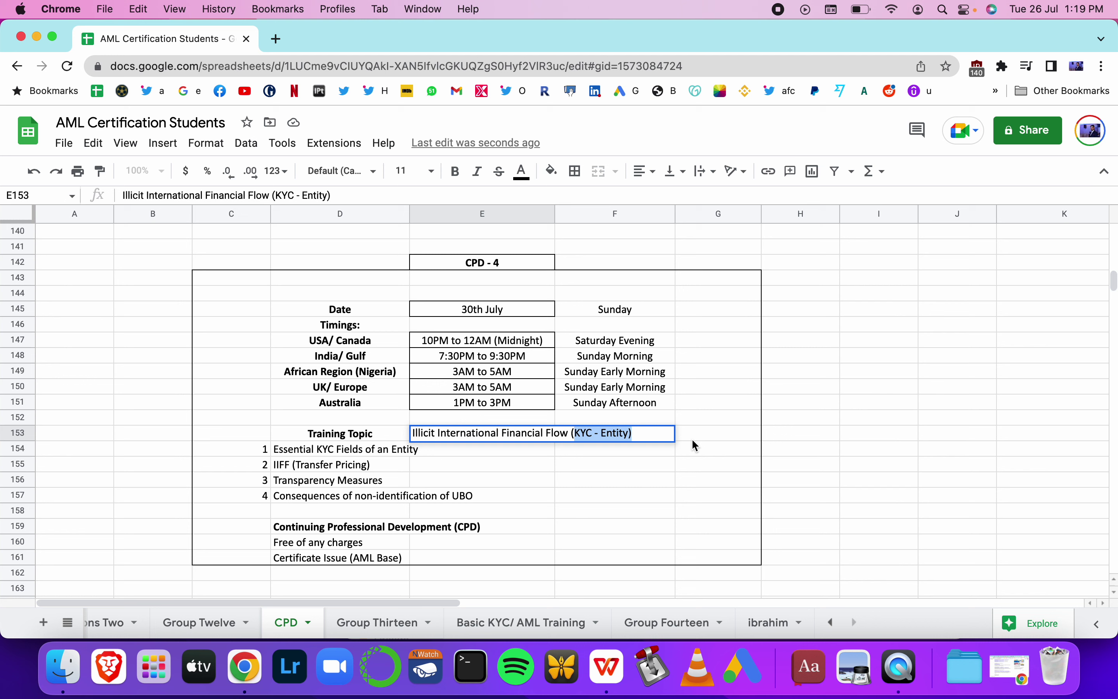
key("Escape")
left_click(626, 471)
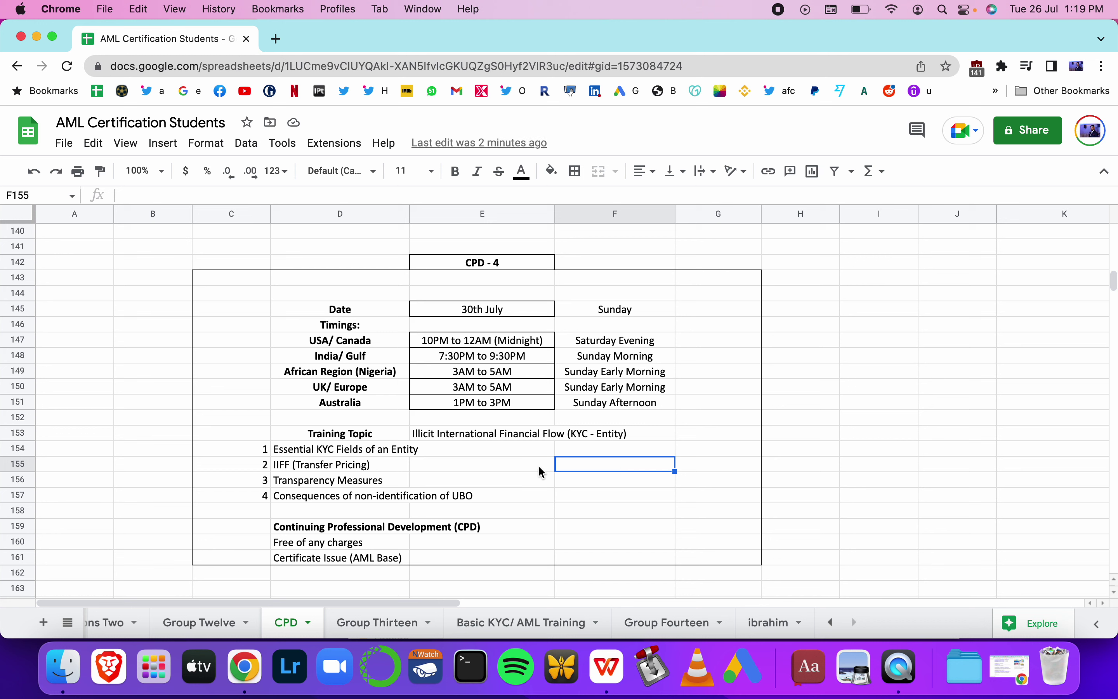
key("super+Tab")
key("super+Tab")
key("super+Tab")
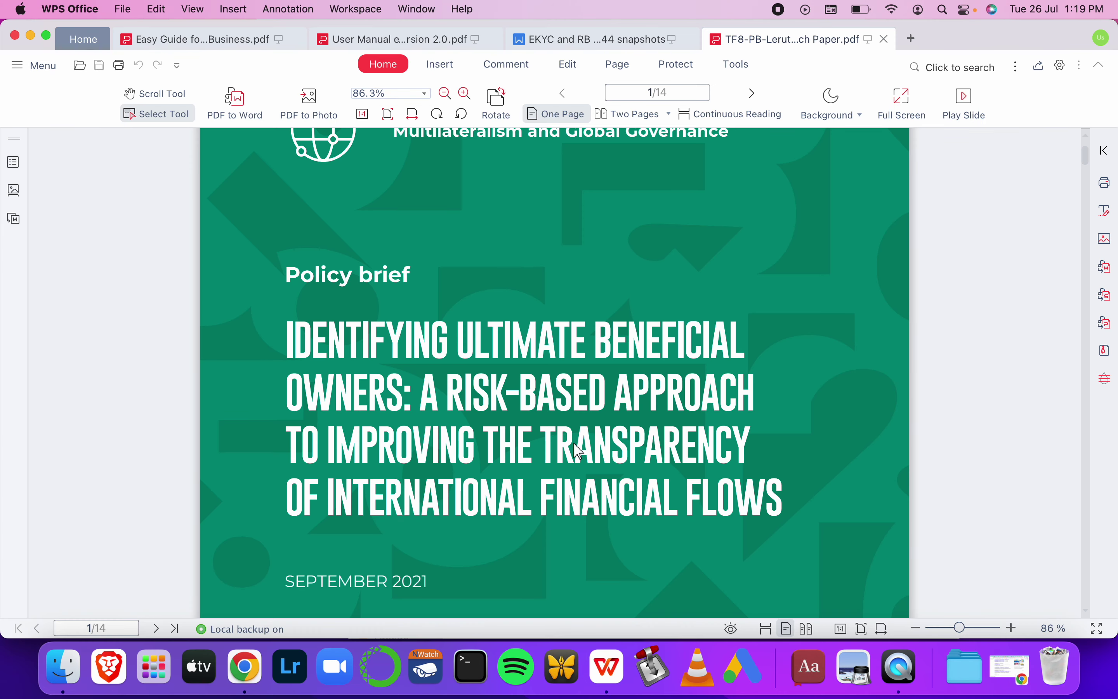
key("super+Tab")
key("super+Tab")
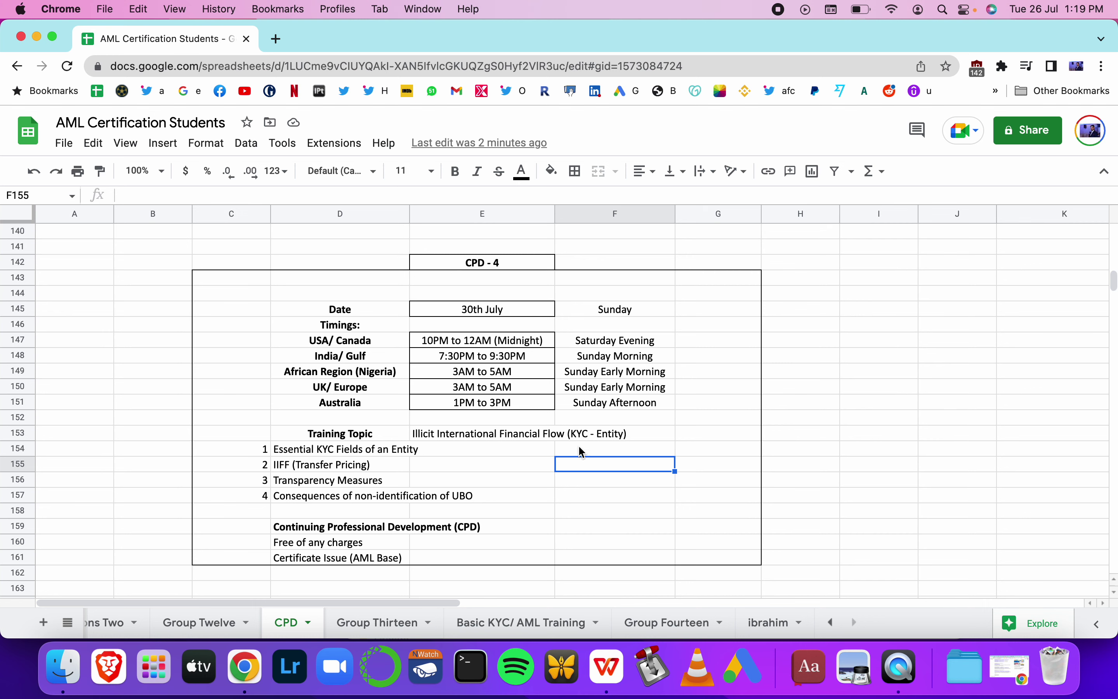
- Compare the training subtopics in D154–D155 against the e-KYC Easy Guide and user manual PDFs
left_click(303, 437)
key("Down")
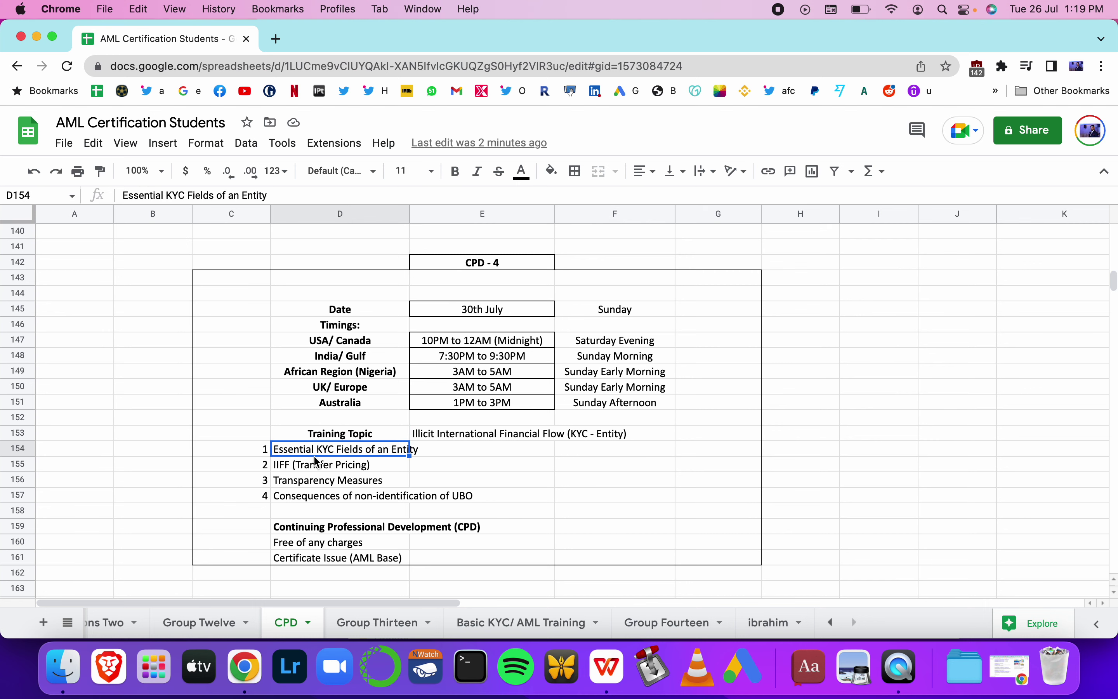
key("super+Tab")
key("super+Tab")
key("super+shift+Tab")
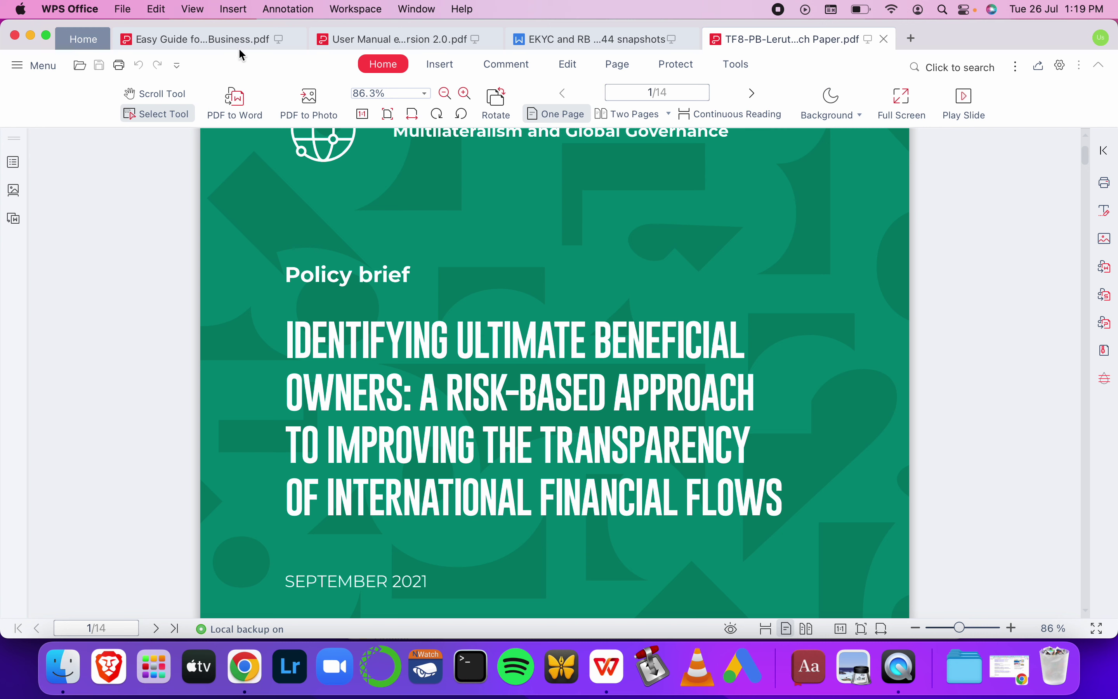
left_click(241, 44)
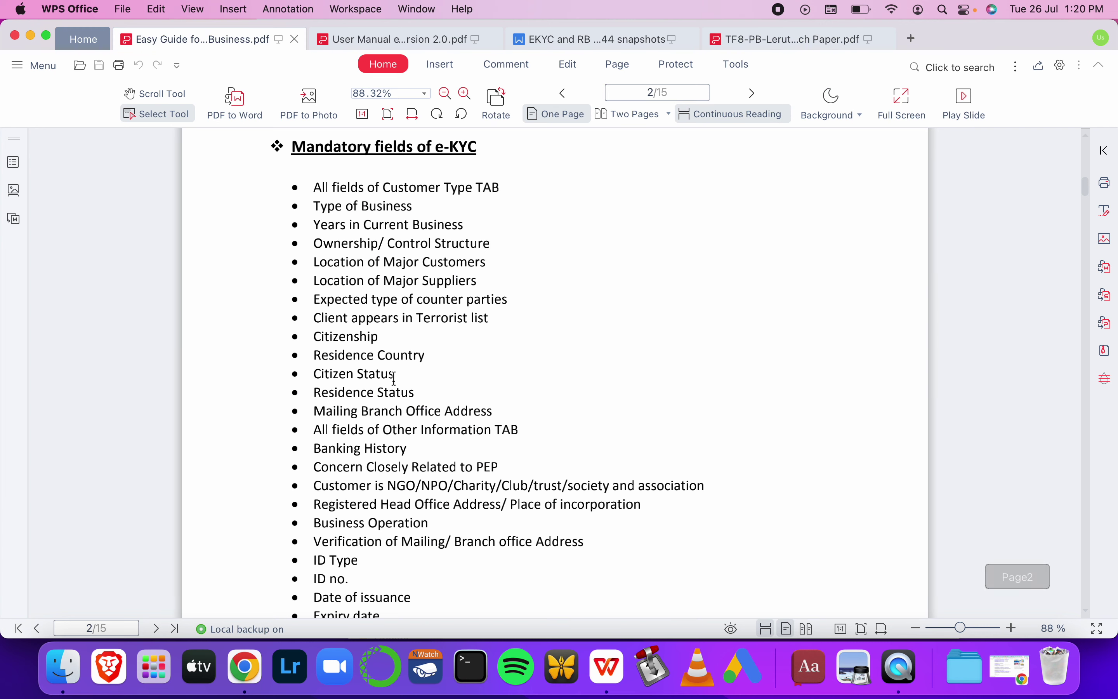
scroll(394, 378, "down", 1)
scroll(393, 379, "up", 1)
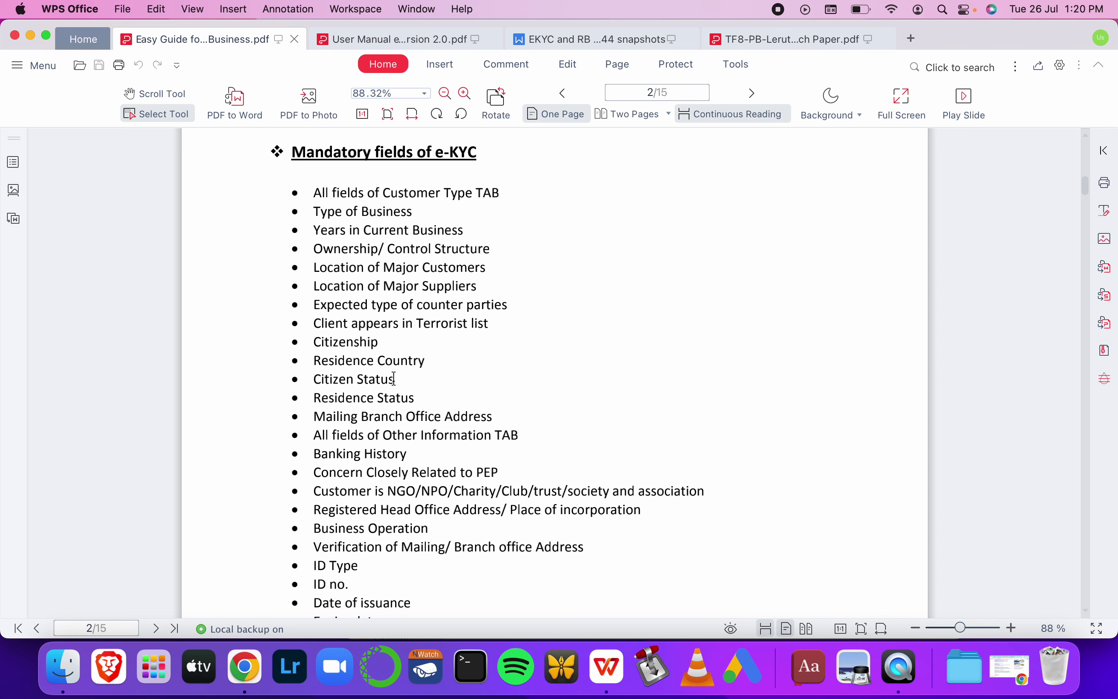
left_click(457, 46)
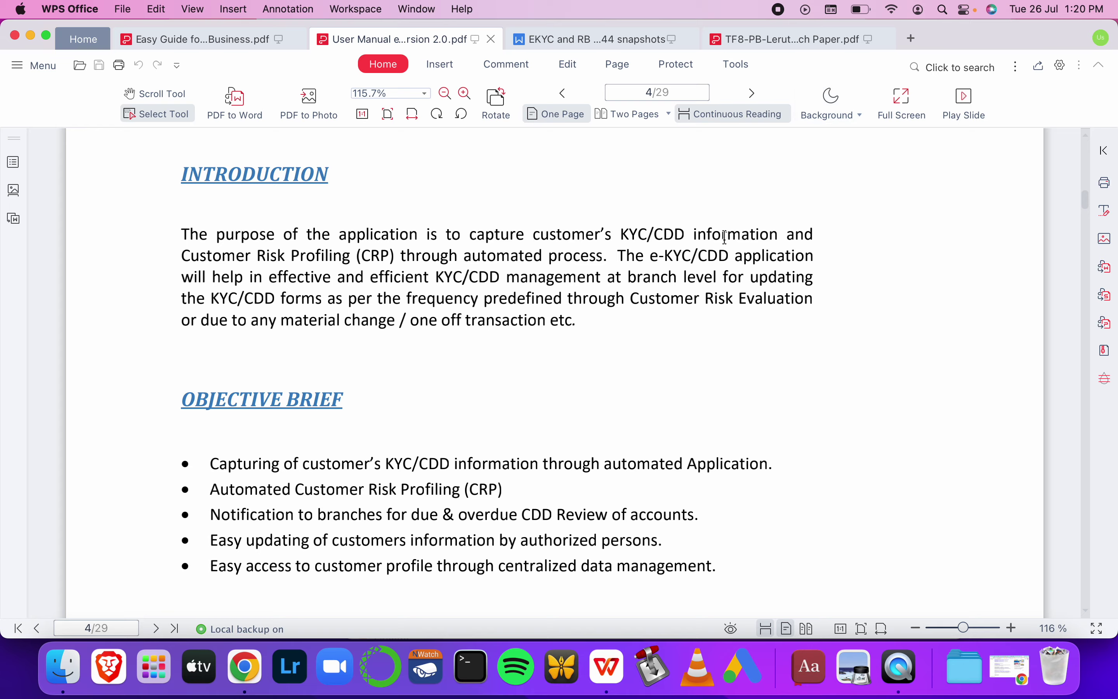
key("super+Tab")
left_click(342, 466)
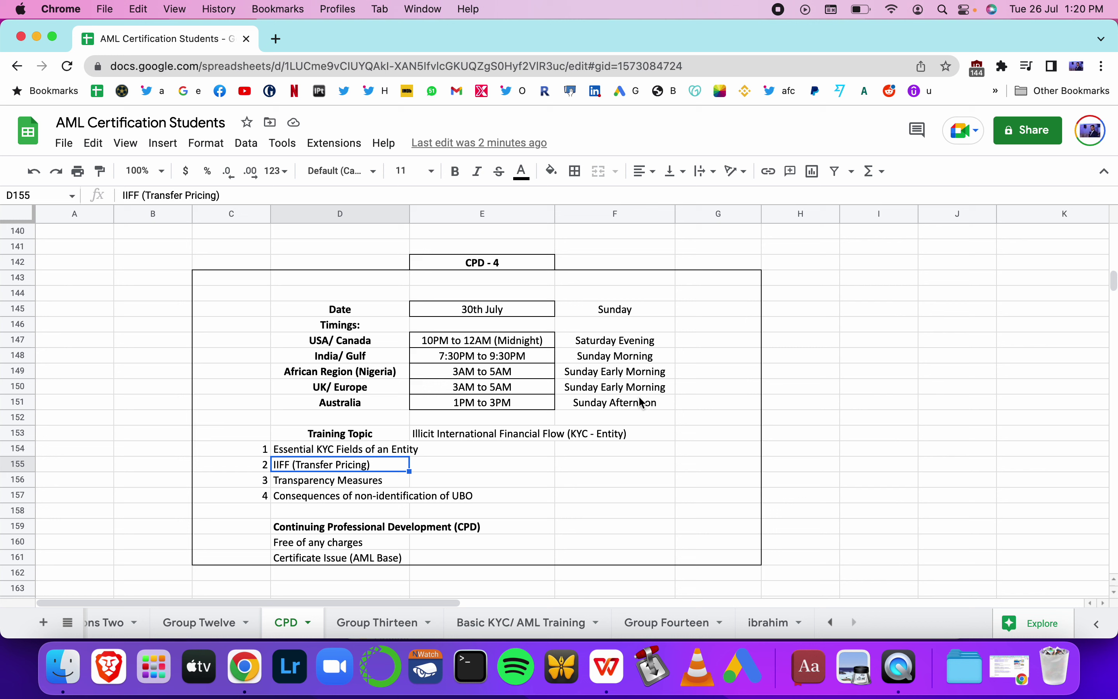
- Re-read the E153 topic, then browse the ultimate beneficial owners policy brief PDF
double_click(464, 435)
left_click_drag(412, 435, 563, 436)
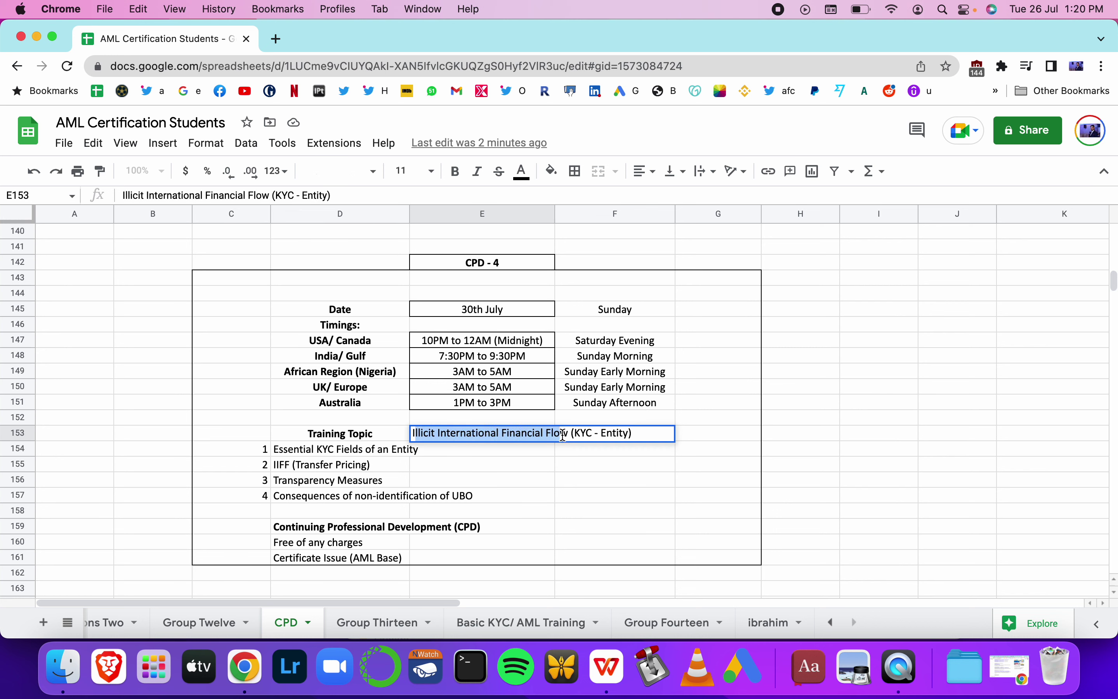
key("Escape")
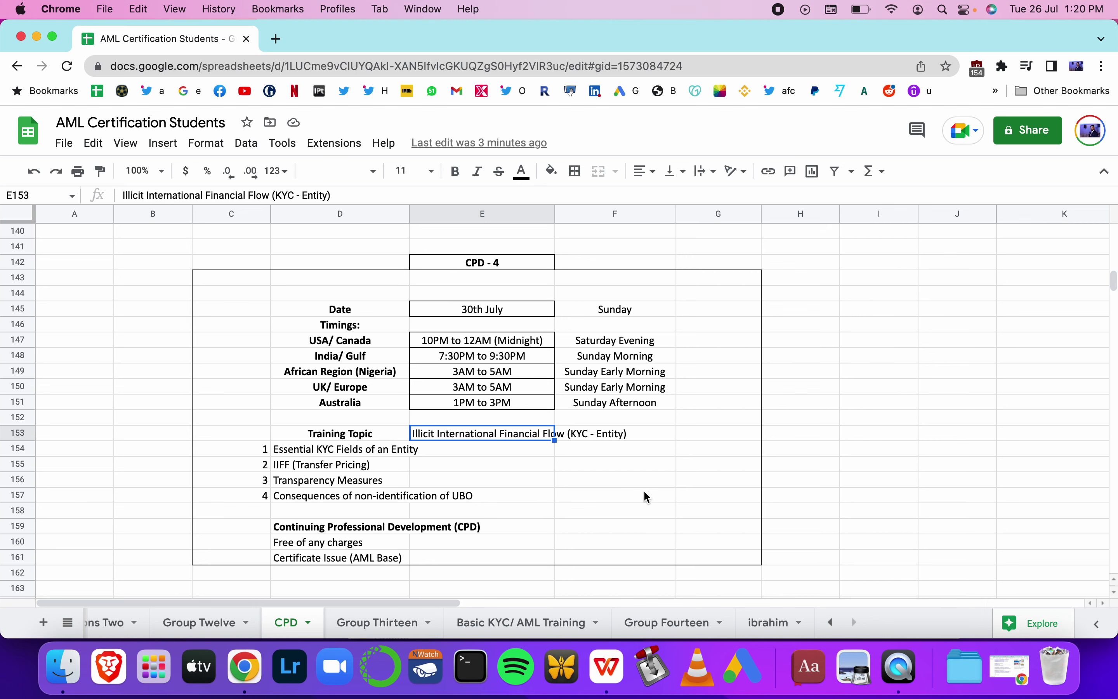
key("super+Tab")
left_click(831, 39)
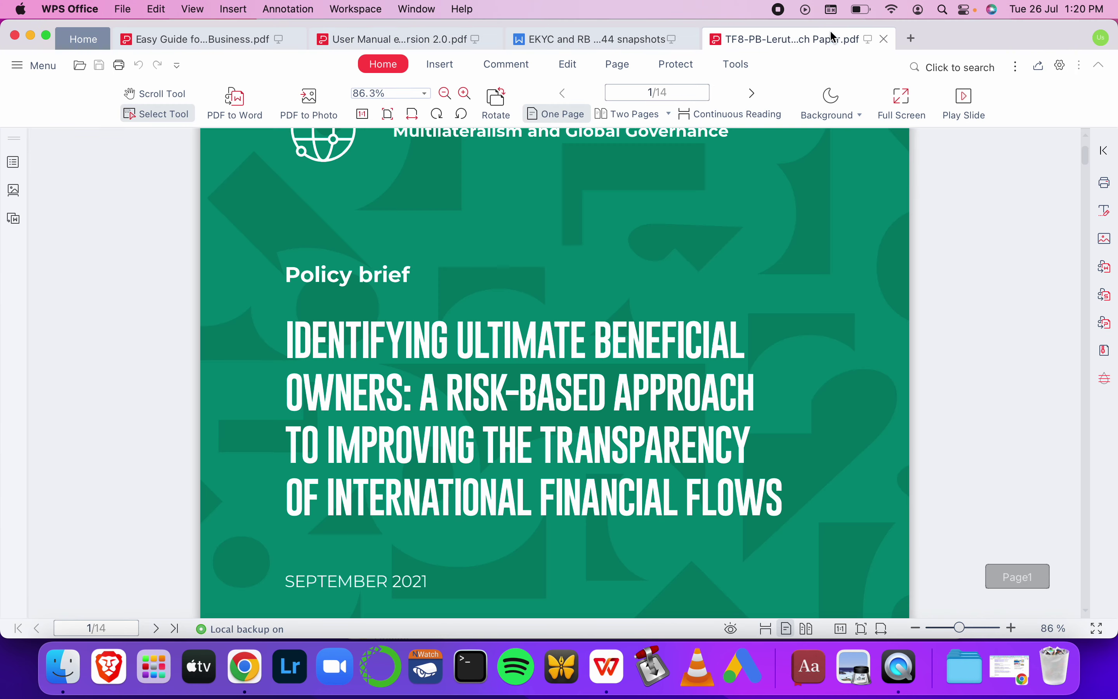
scroll(643, 345, "down", 3)
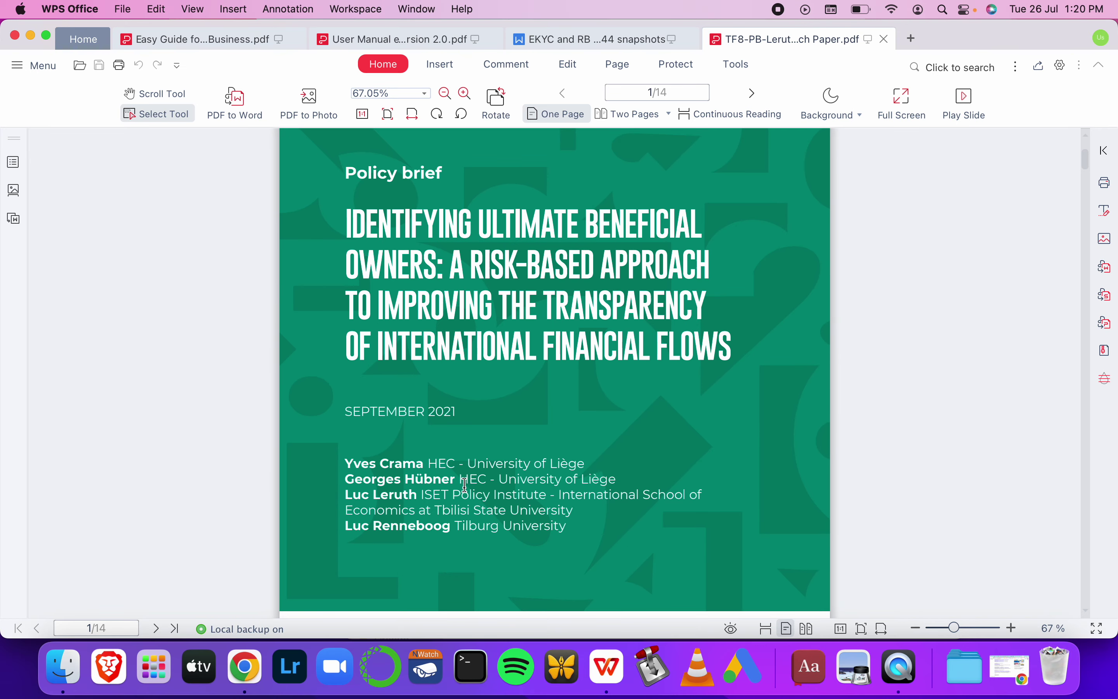
left_click_drag(489, 463, 574, 462)
scroll(553, 470, "down", 3)
scroll(553, 470, "down", 20)
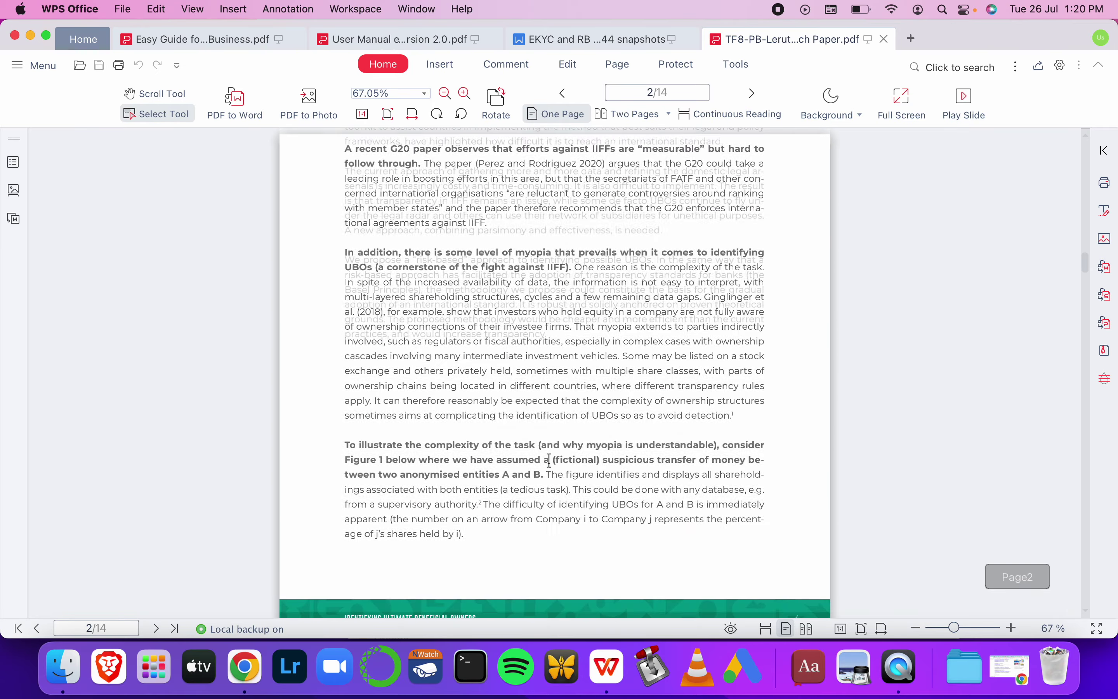
scroll(550, 460, "down", 15)
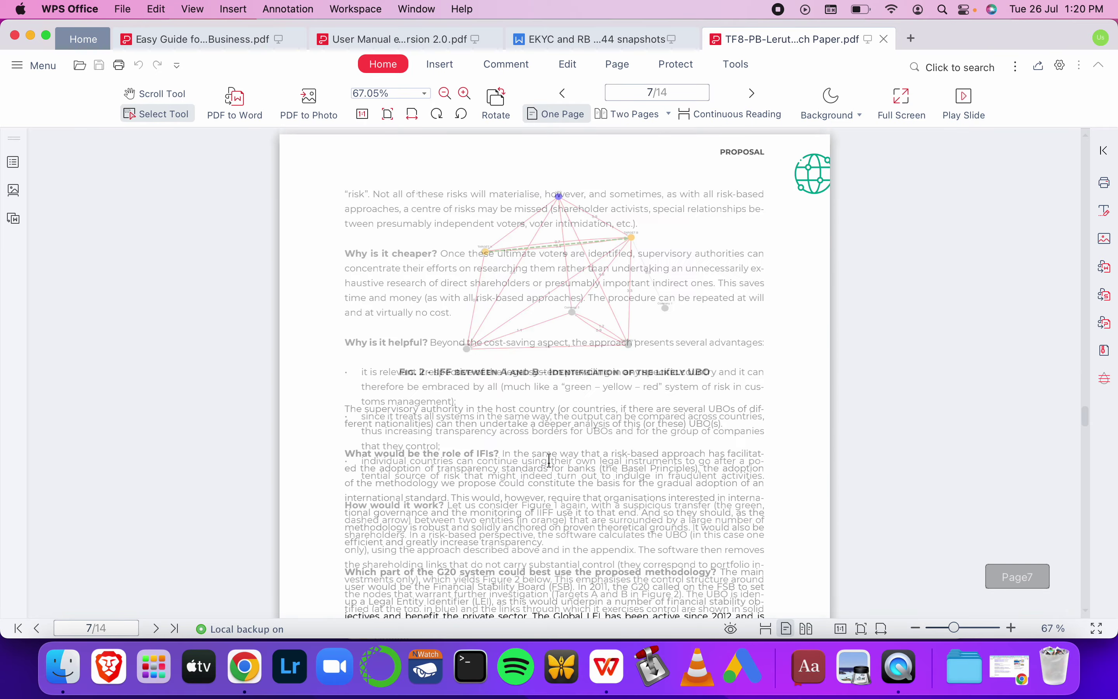
scroll(549, 460, "down", 20)
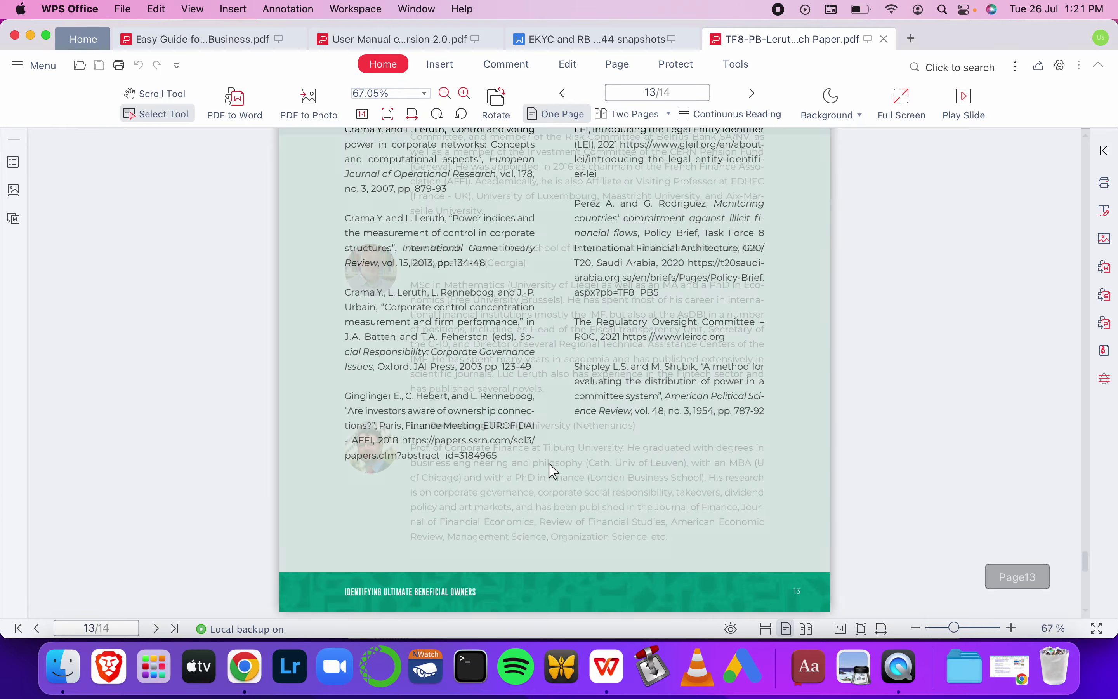
scroll(554, 470, "up", 20)
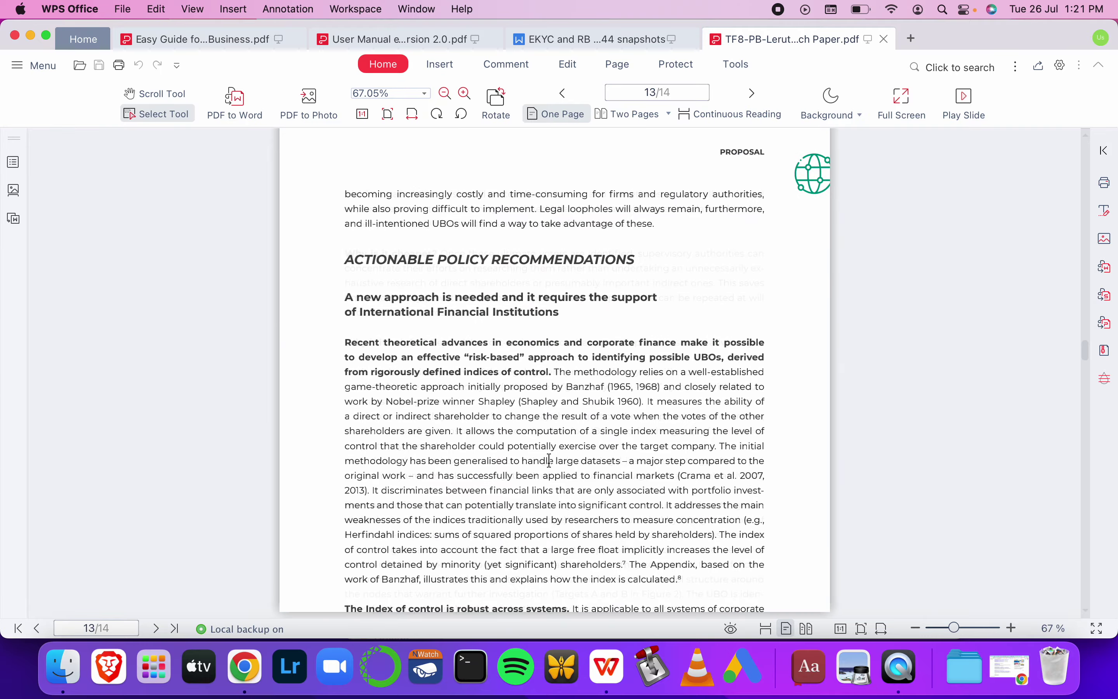
- Check the spreadsheet again and scroll back up through the policy brief
key("super+Tab")
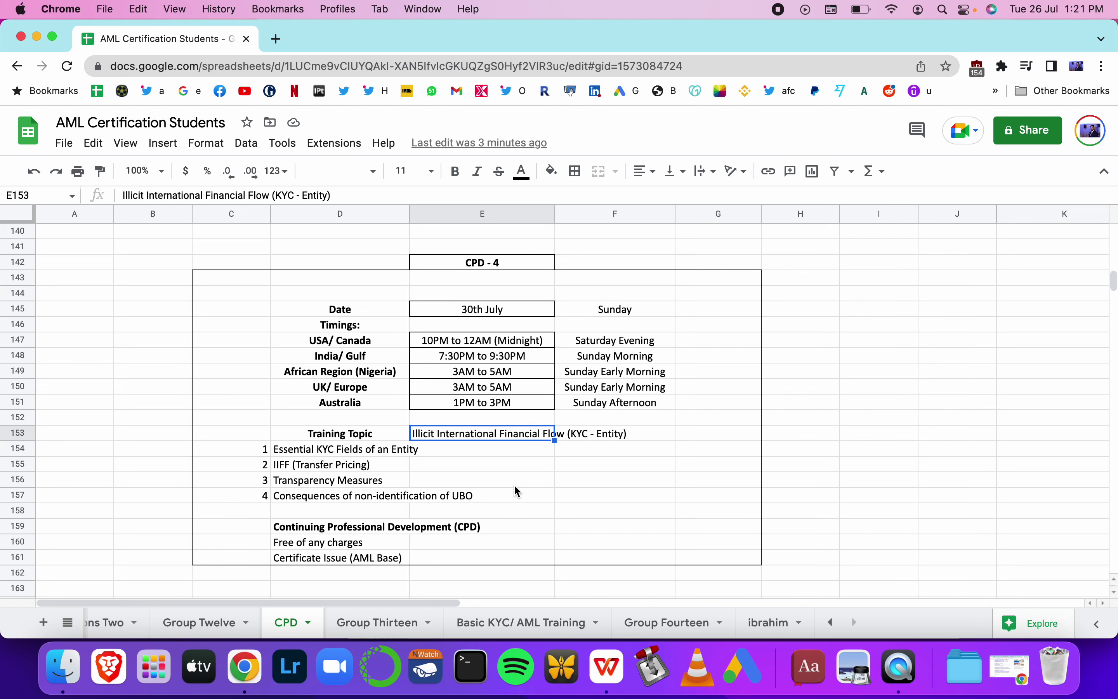
key("super+Tab")
scroll(589, 214, "up", 10)
scroll(588, 214, "up", 20)
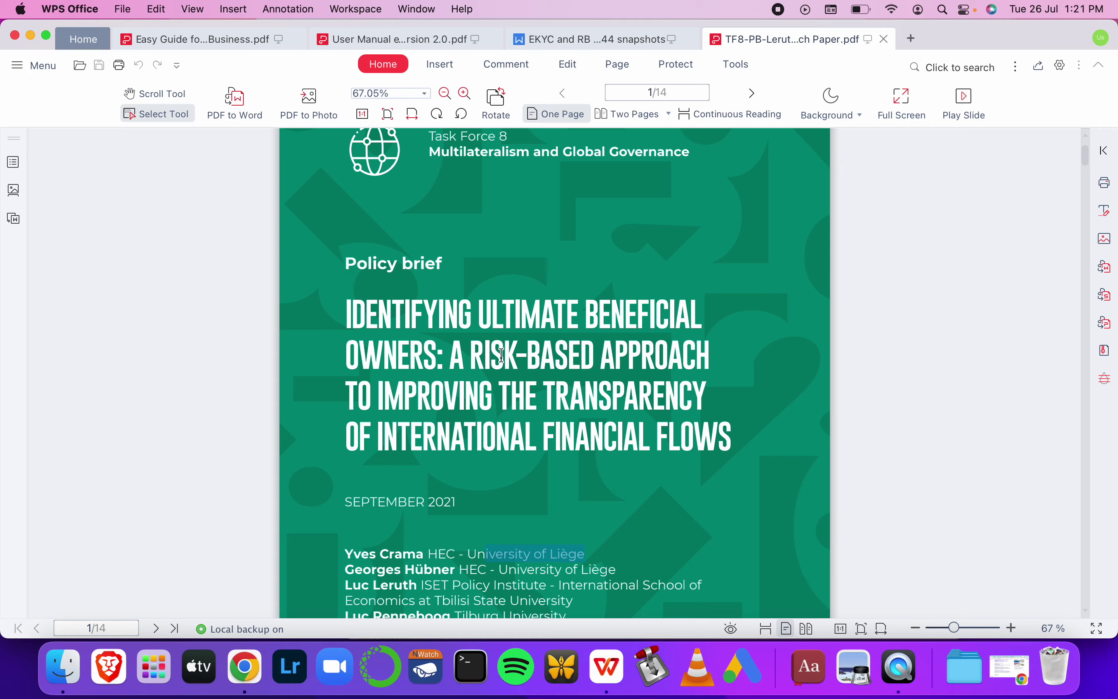
key("super+Tab")
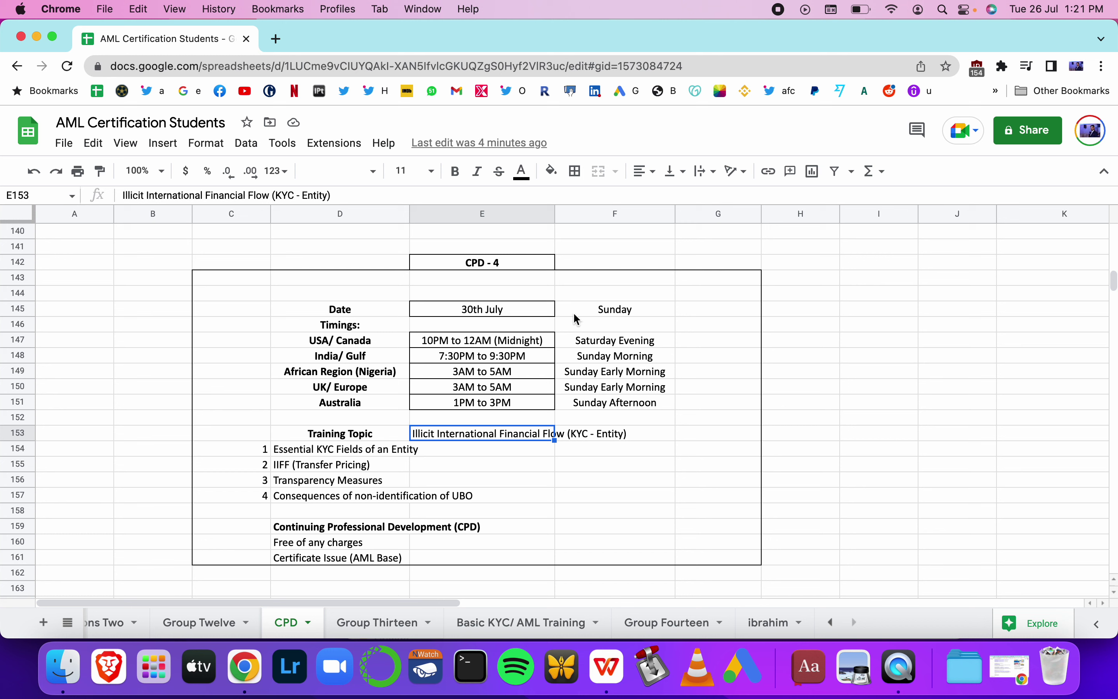
- Enter 29th of July as the USA/Canada session date in G147
left_click(596, 297)
left_click(654, 310)
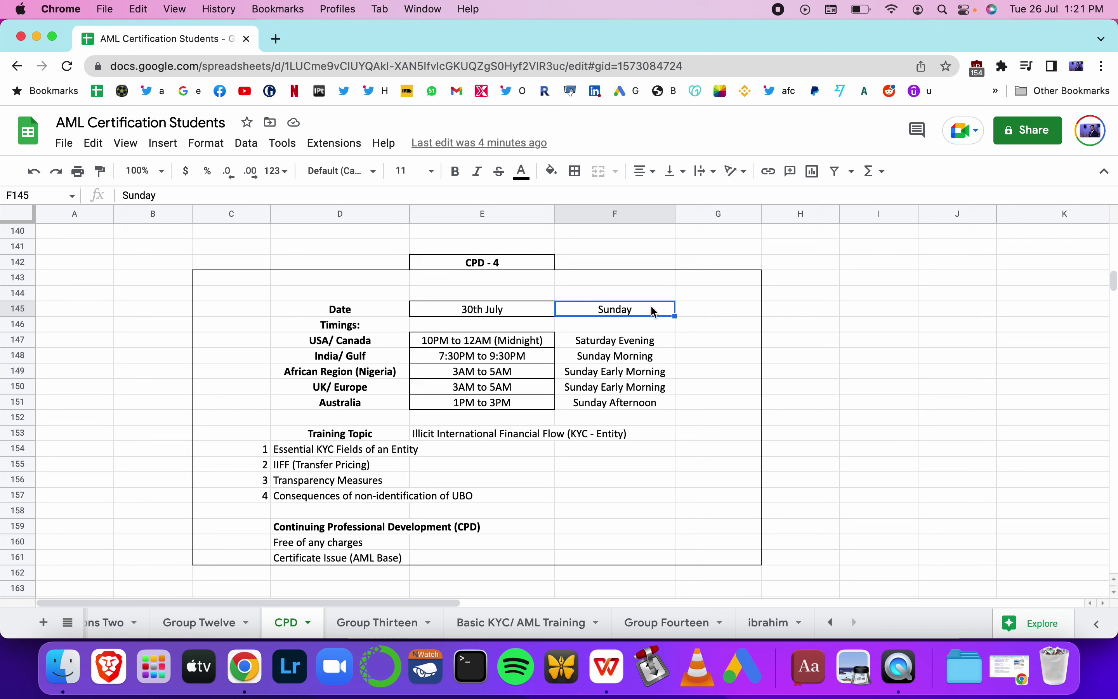
left_click(621, 341)
left_click(436, 344, "shift")
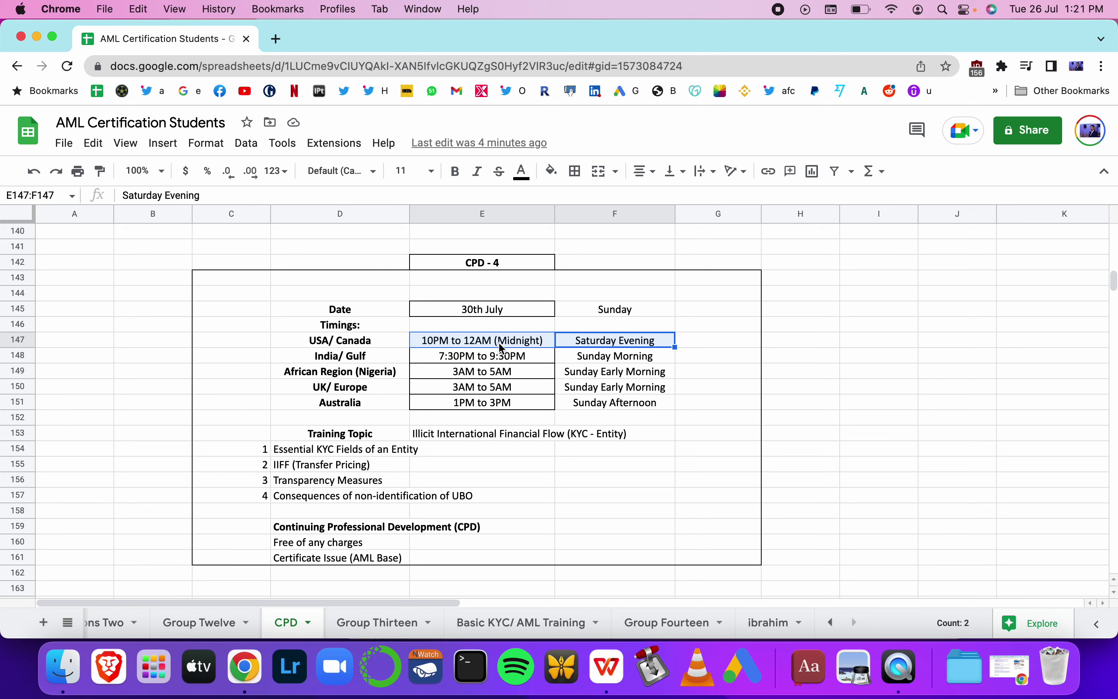
left_click(487, 314)
left_click(667, 344)
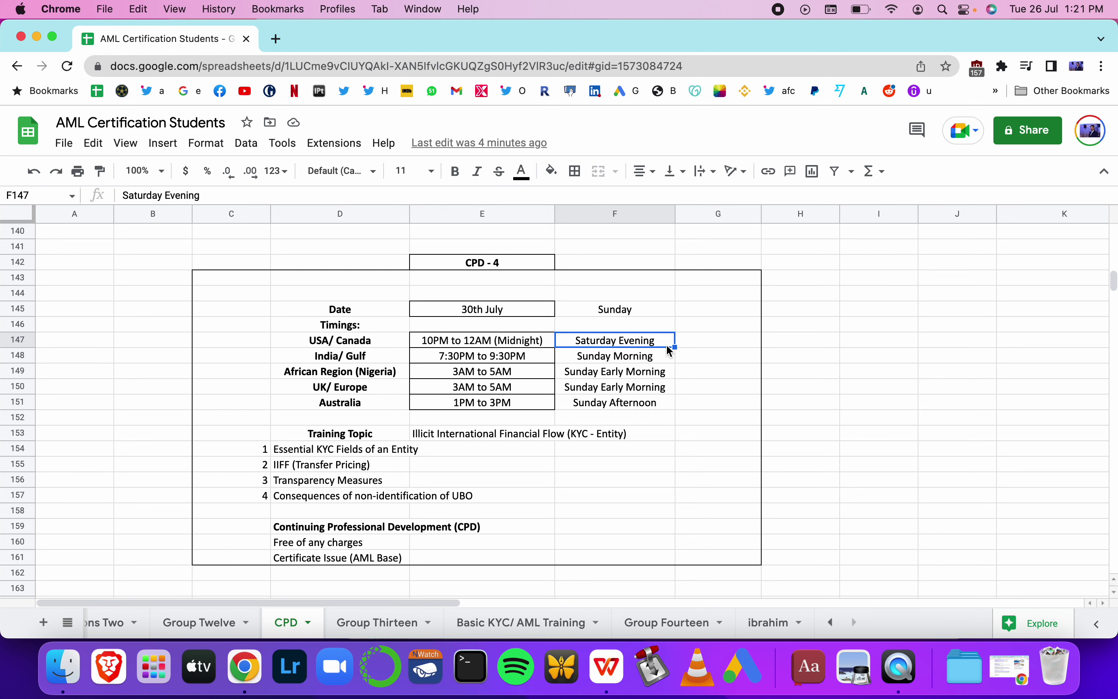
left_click(679, 346)
type("29th ")
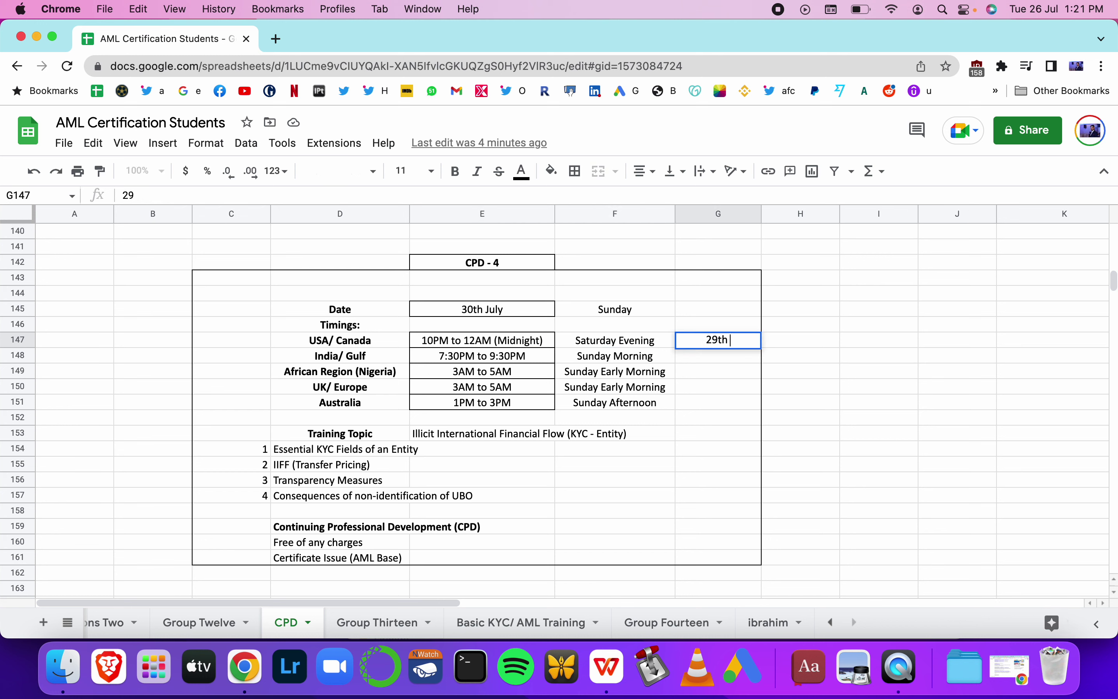
type("of July")
key("Return")
- Enter 30th of July as the India/Gulf session date in G148
left_click_drag(614, 356, 482, 403)
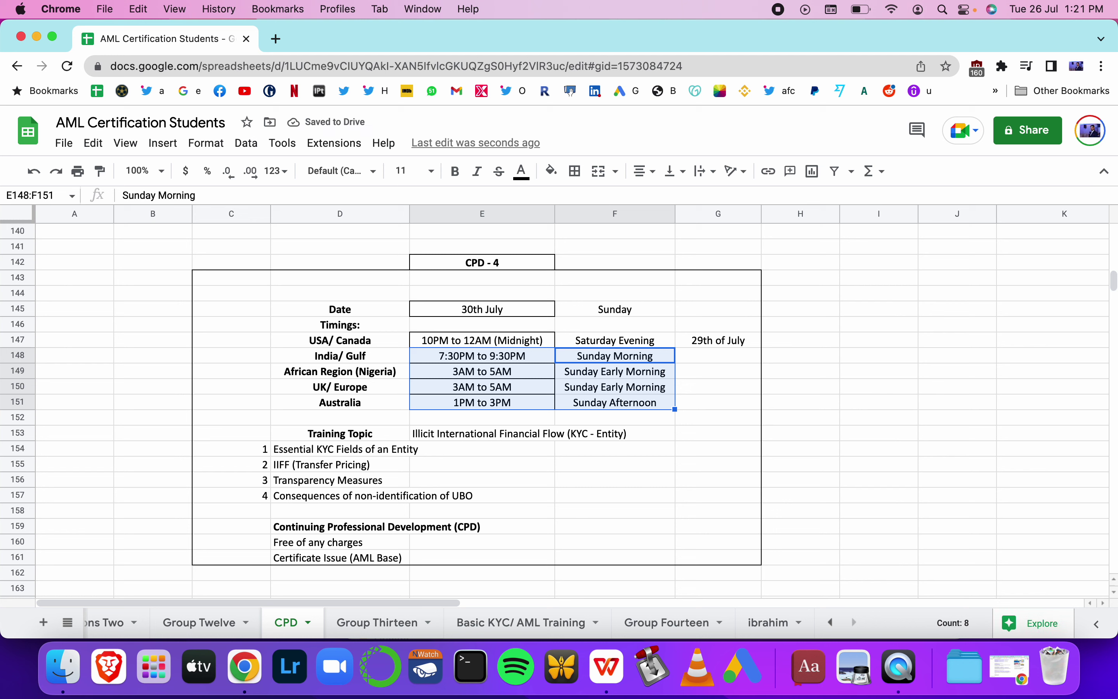
left_click_drag(365, 358, 540, 344)
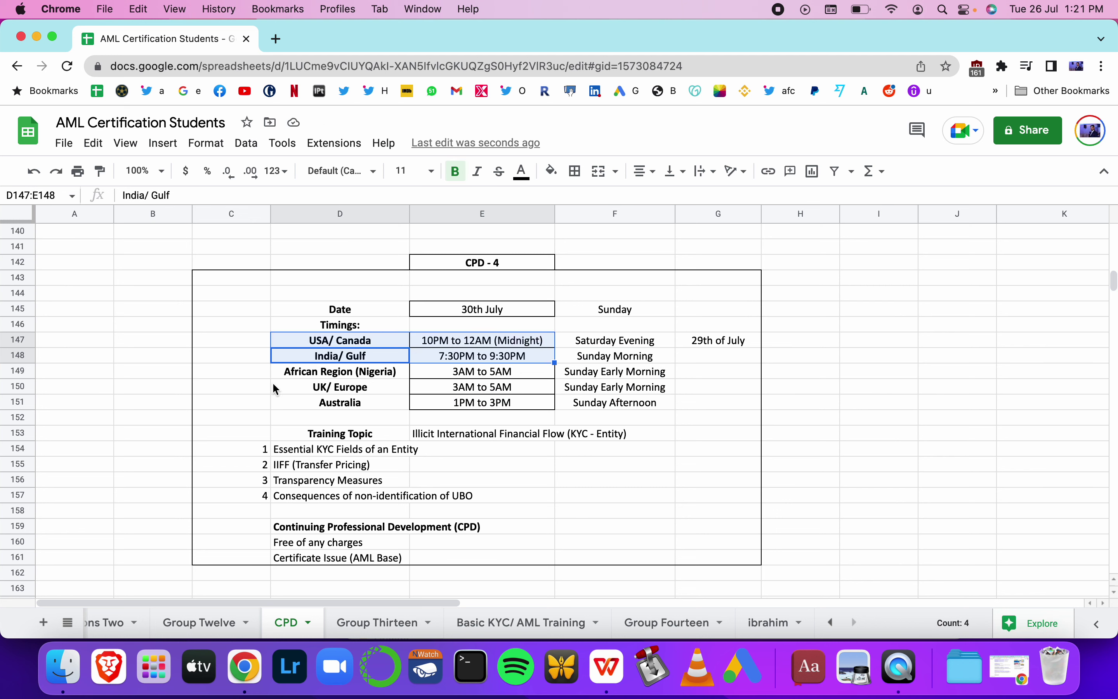
left_click(385, 361)
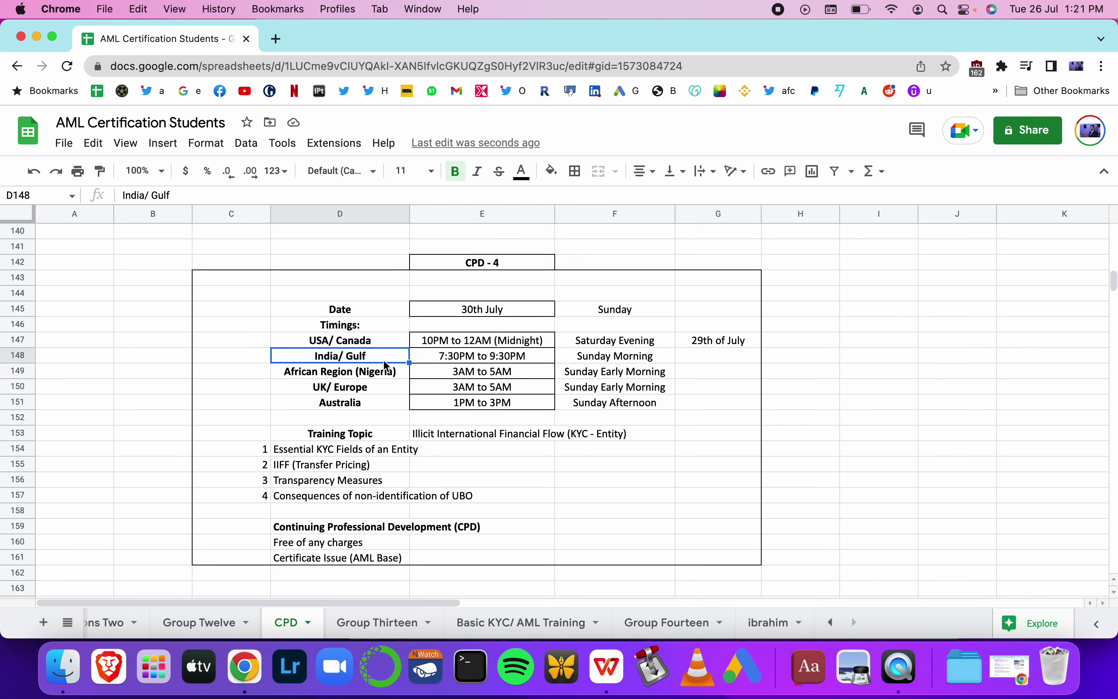
left_click(575, 354, "shift")
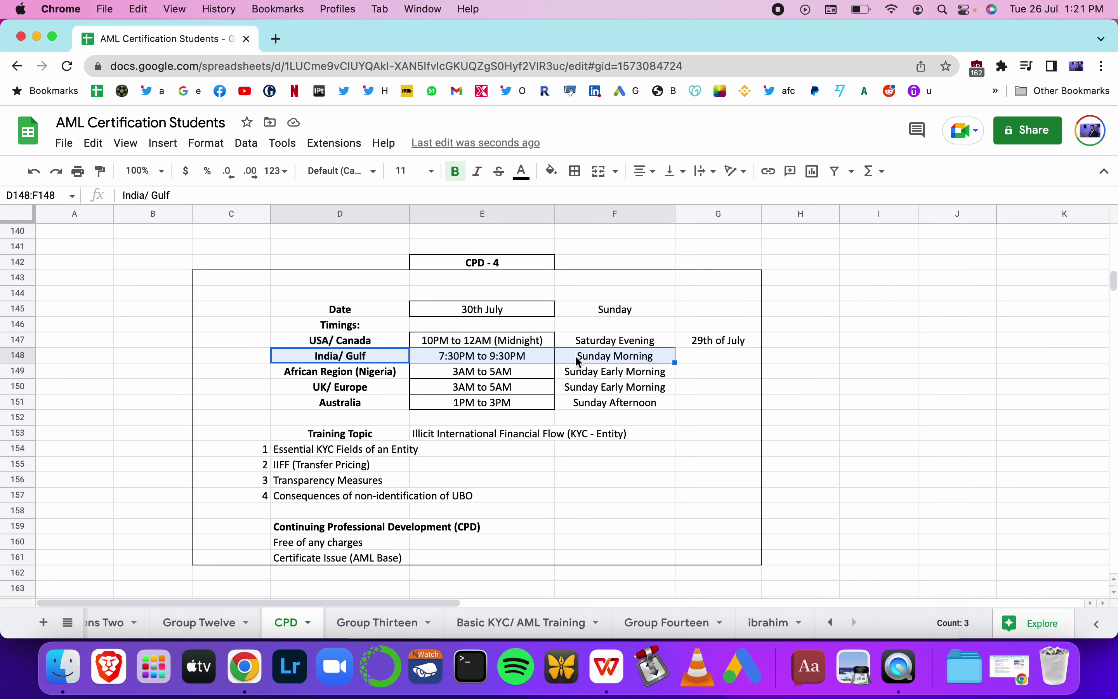
left_click(723, 351)
type("30th of ")
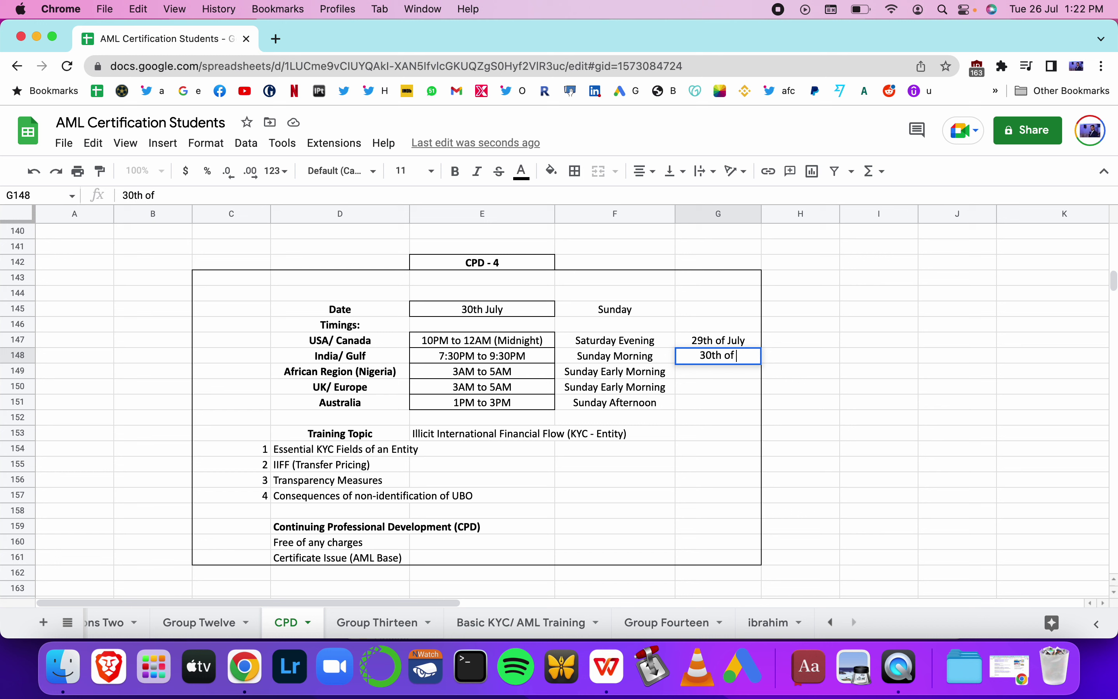
type("July")
key("Return")
key("Left")
key("Left")
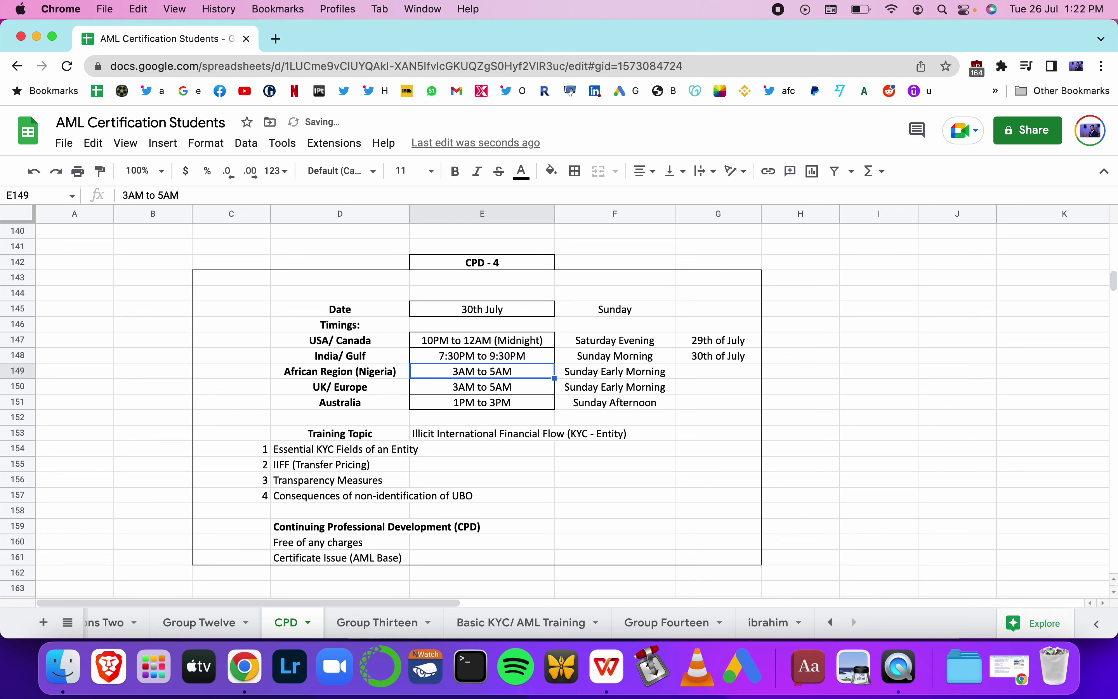
key("Up")
key("Left")
key("Right")
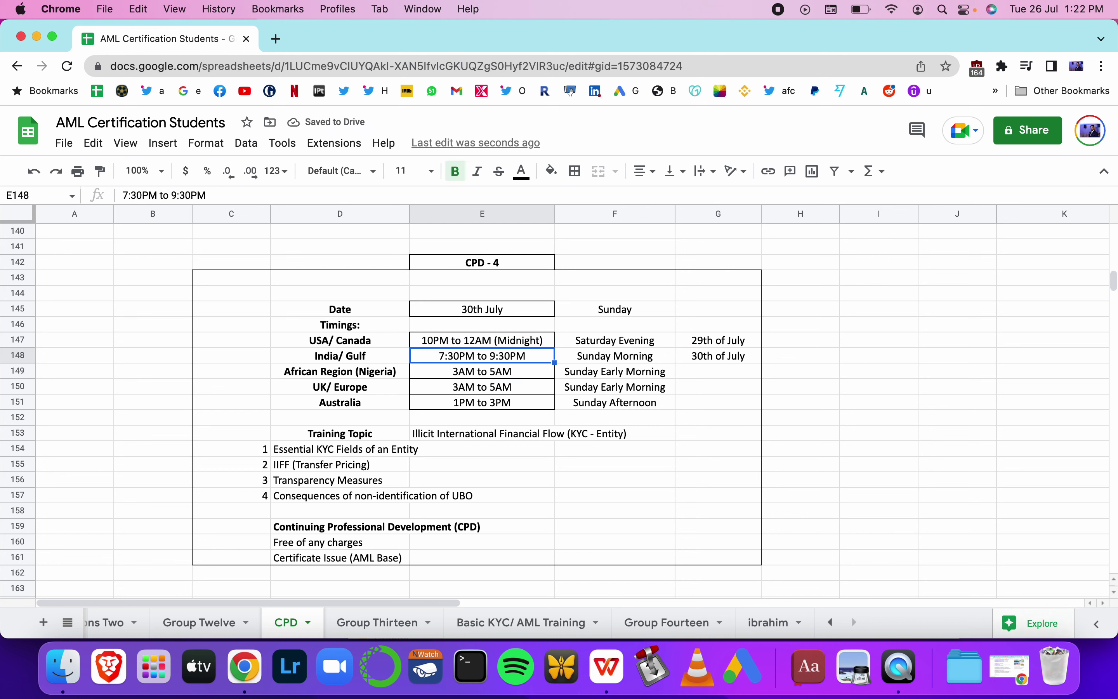
key("Down")
key("Up")
- Draft a '7am Pakistan time to your country' note in F143, then discard it
key("Right")
key("Right")
left_click(615, 277)
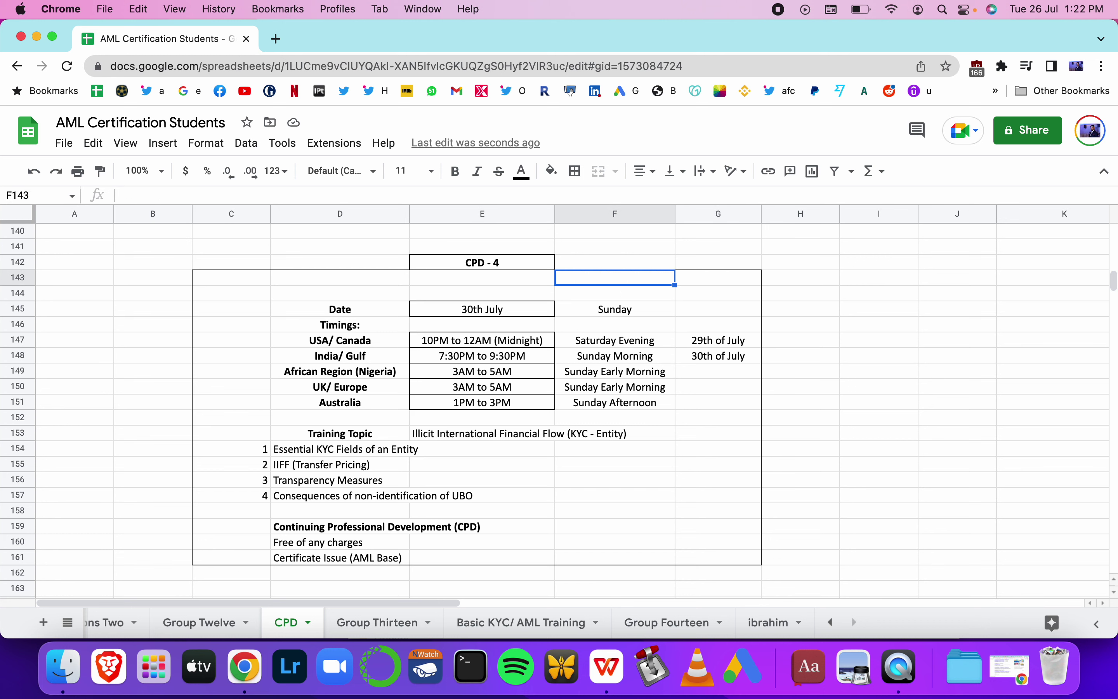
type("7am")
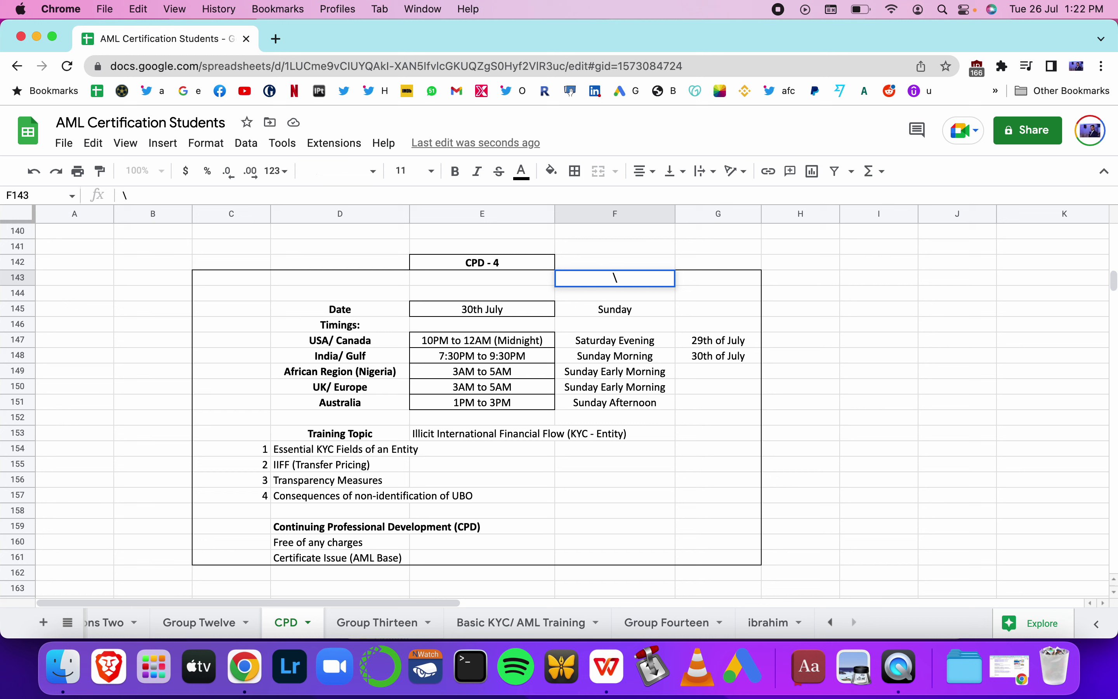
type(" Pakistan time to your custo")
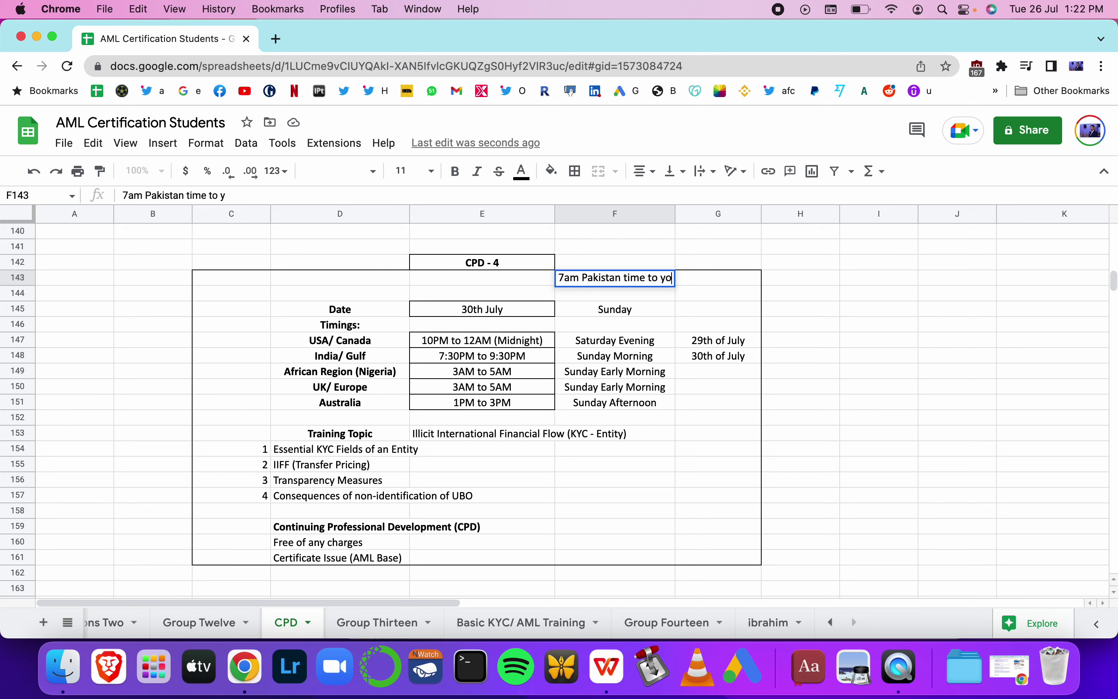
key("BackSpace")
key("BackSpace")
key("BackSpace")
key("BackSpace")
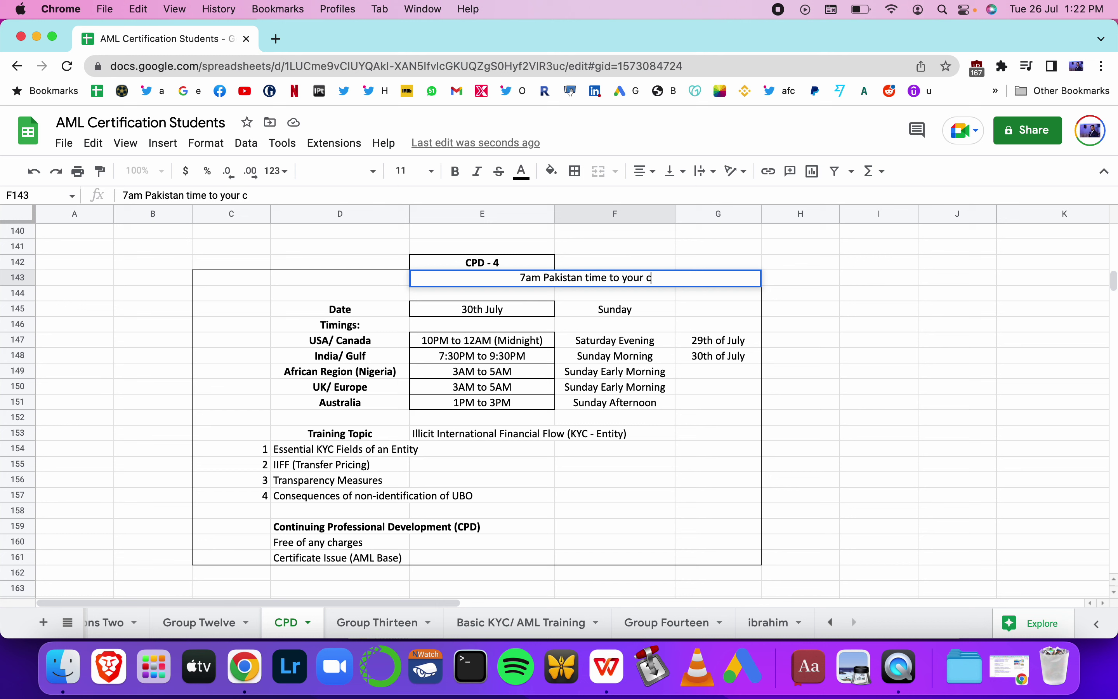
type("ountr")
key("Escape")
- Select the African Region, UK/Europe and Australia rows to review their times
key("Down")
key("Down")
key("Left")
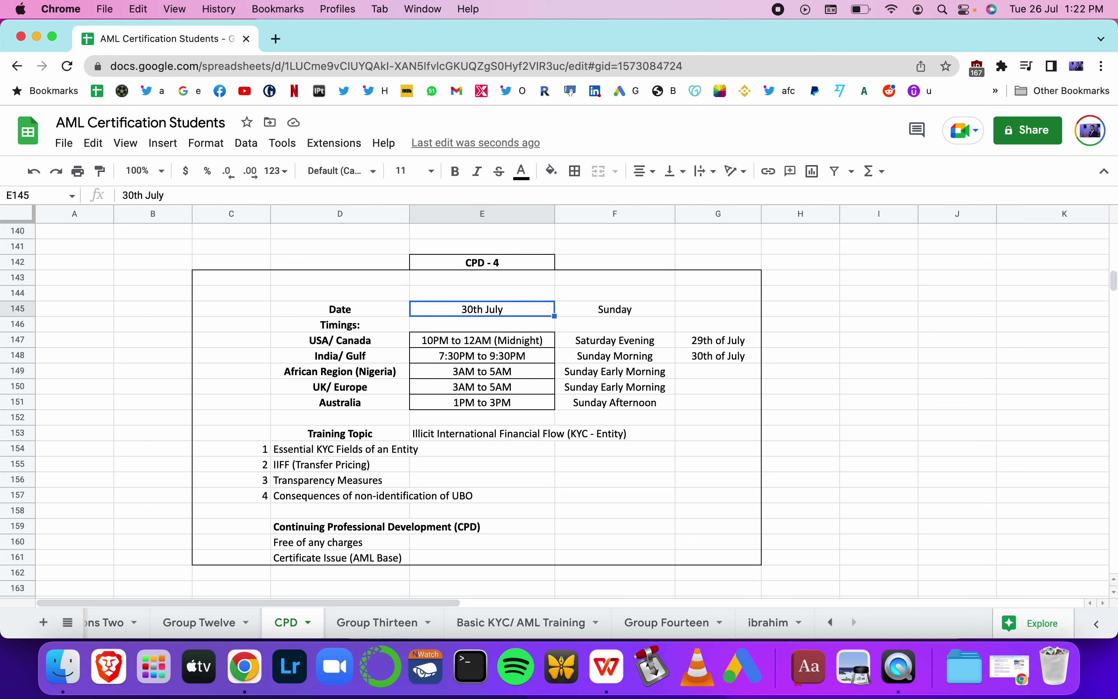
key("Down")
key("Down")
key("Down")
key("Down")
key("Left")
key("shift+Down")
key("shift+Down")
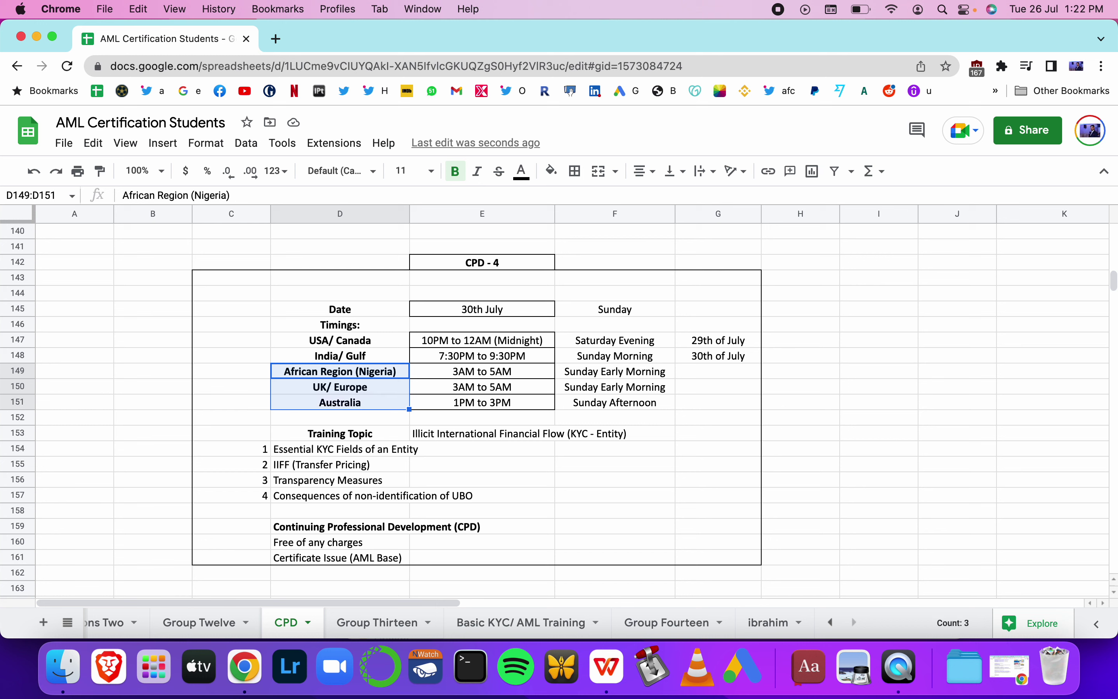
key("shift+Up")
key("shift+Right")
key("shift+Right")
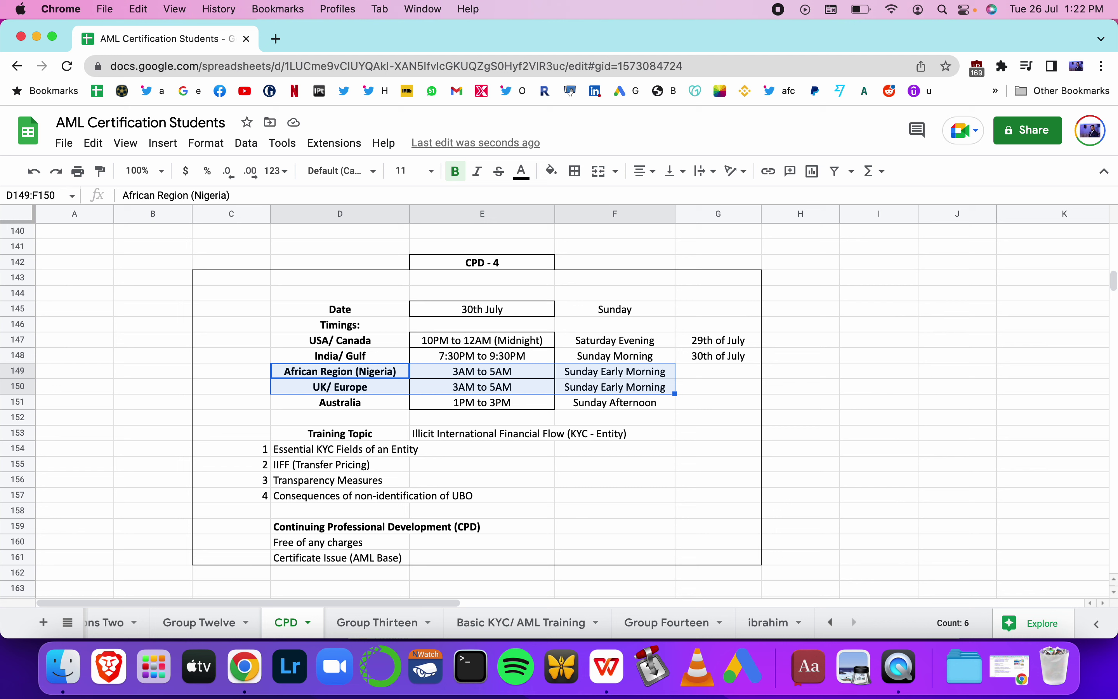
key("Down")
key("Down")
key("Right")
key("Right")
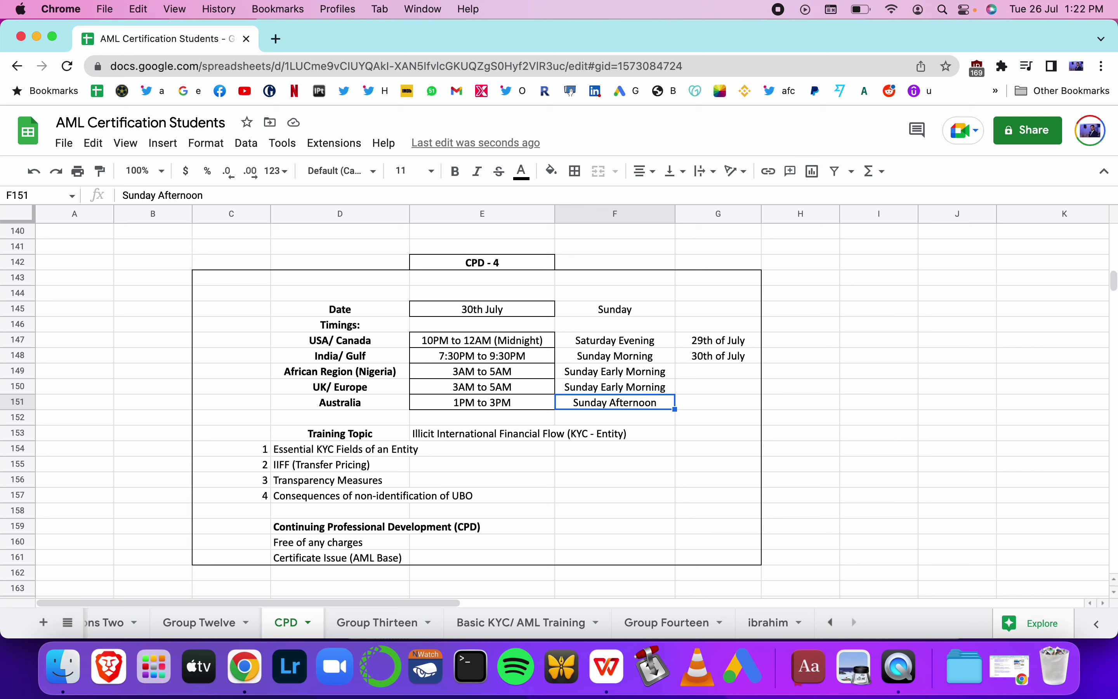
key("shift+Left")
key("shift+Left")
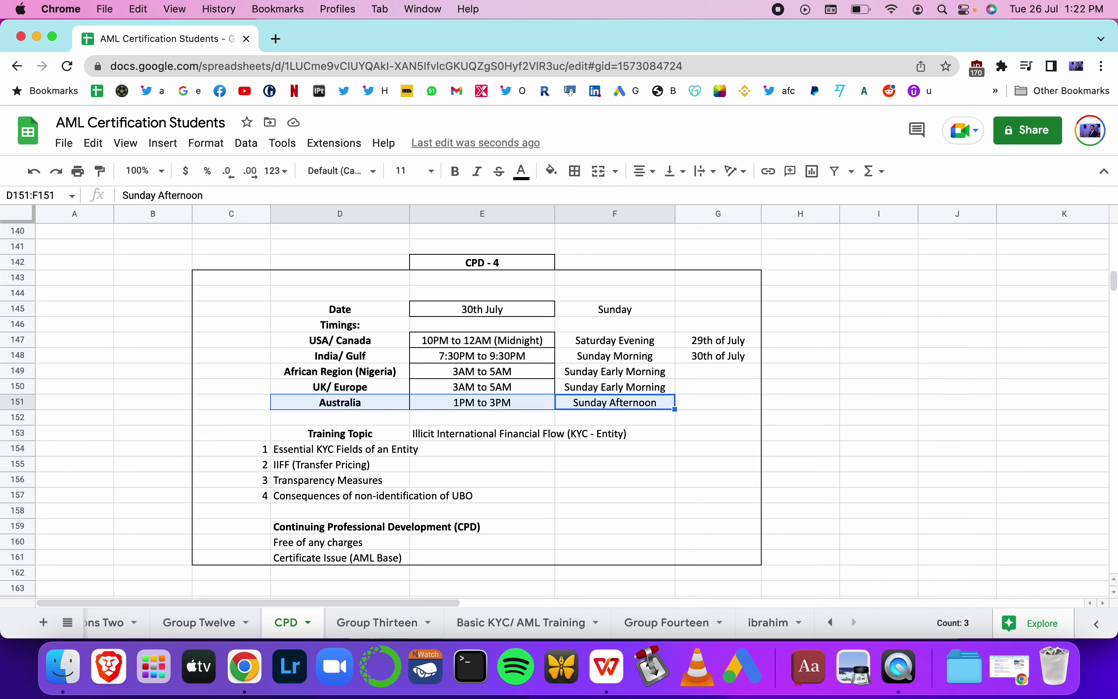
- Paste 30th of July into G149, G150 and G151
key("Right")
key("Right")
key("Left")
key("Up")
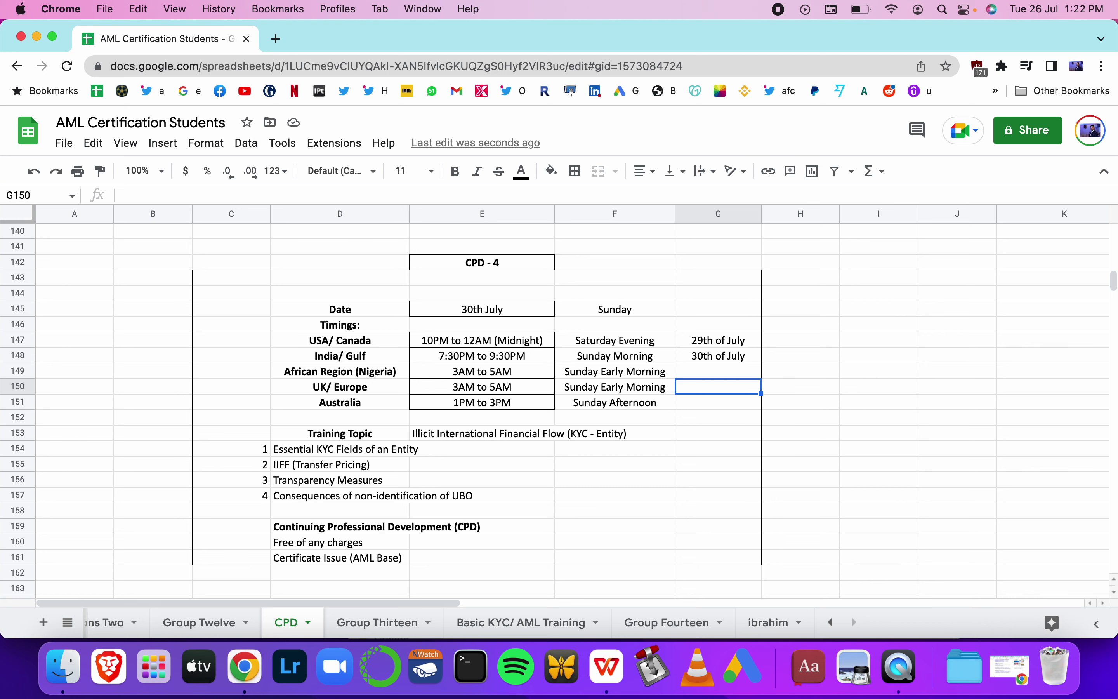
key("Left")
key("Left")
key("Right")
key("Right")
key("Up")
type("30th of July")
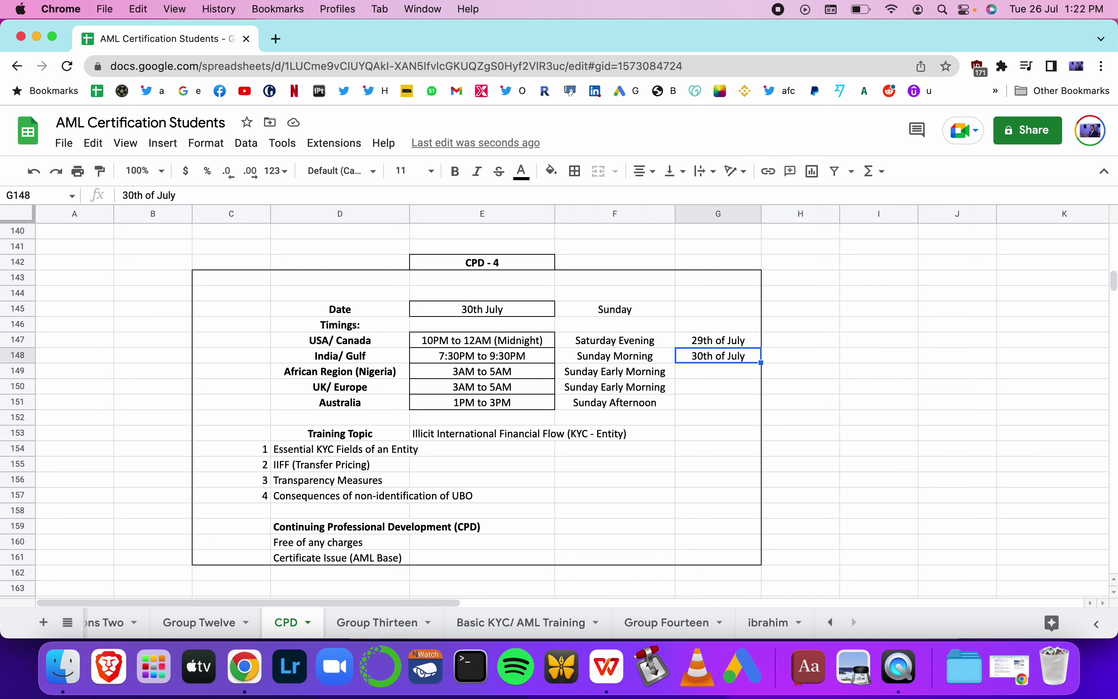
key("Down")
type("30th of July")
key("Down")
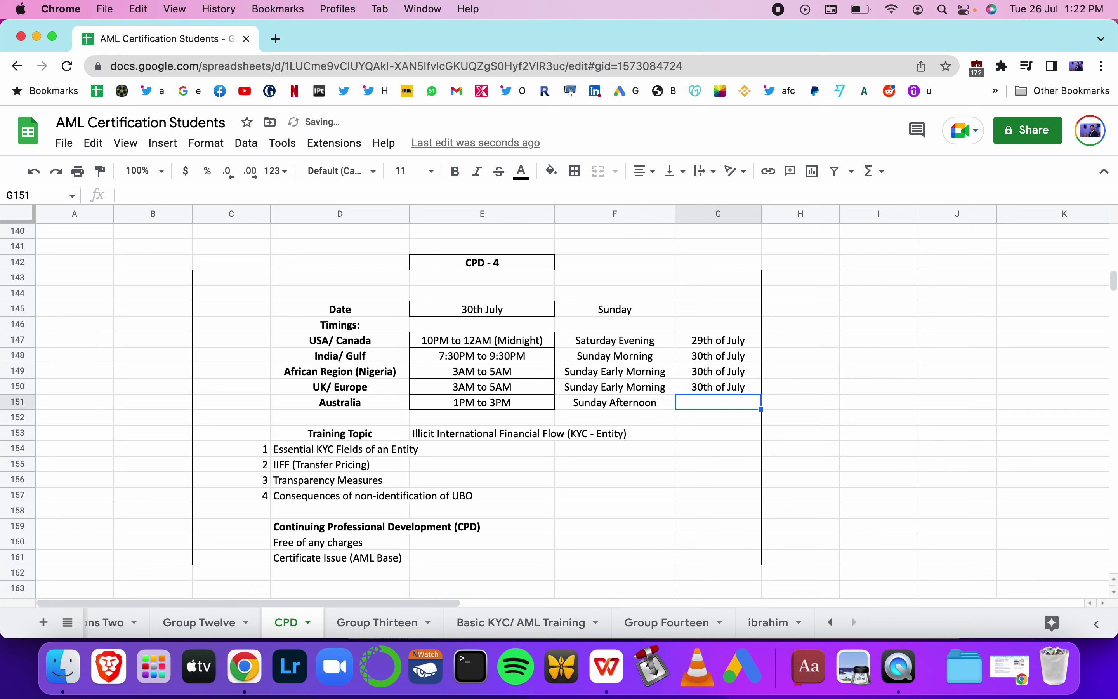
type("30th of July")
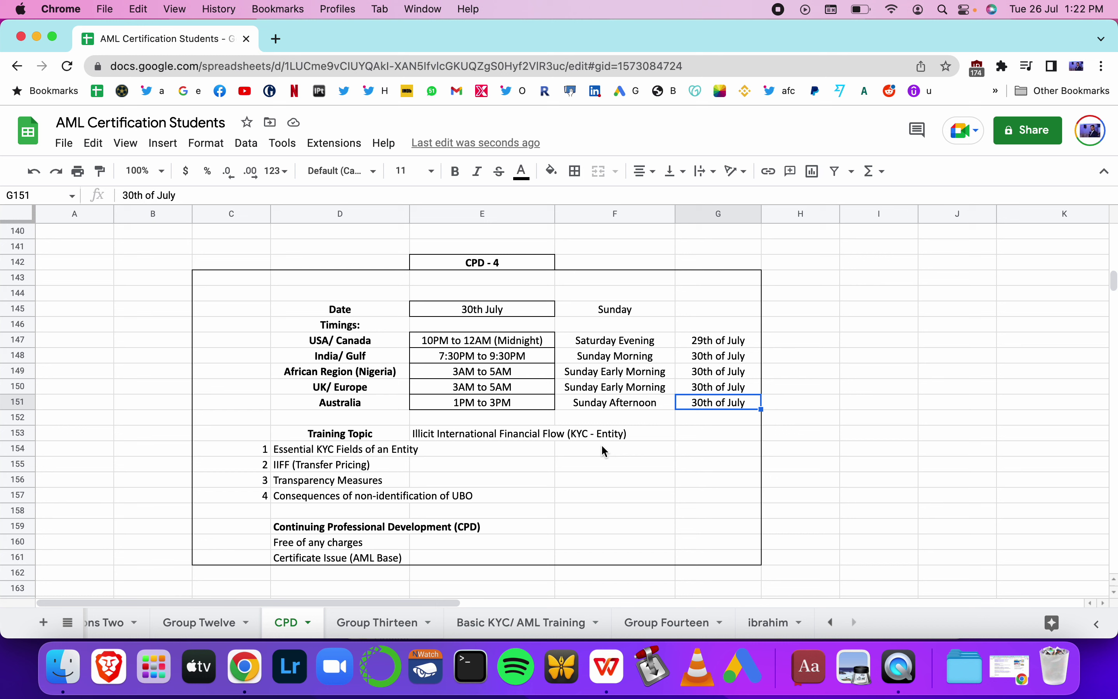
- Draft an '800 students' / 'CAMS' note in I157, then discard it
left_click(853, 501)
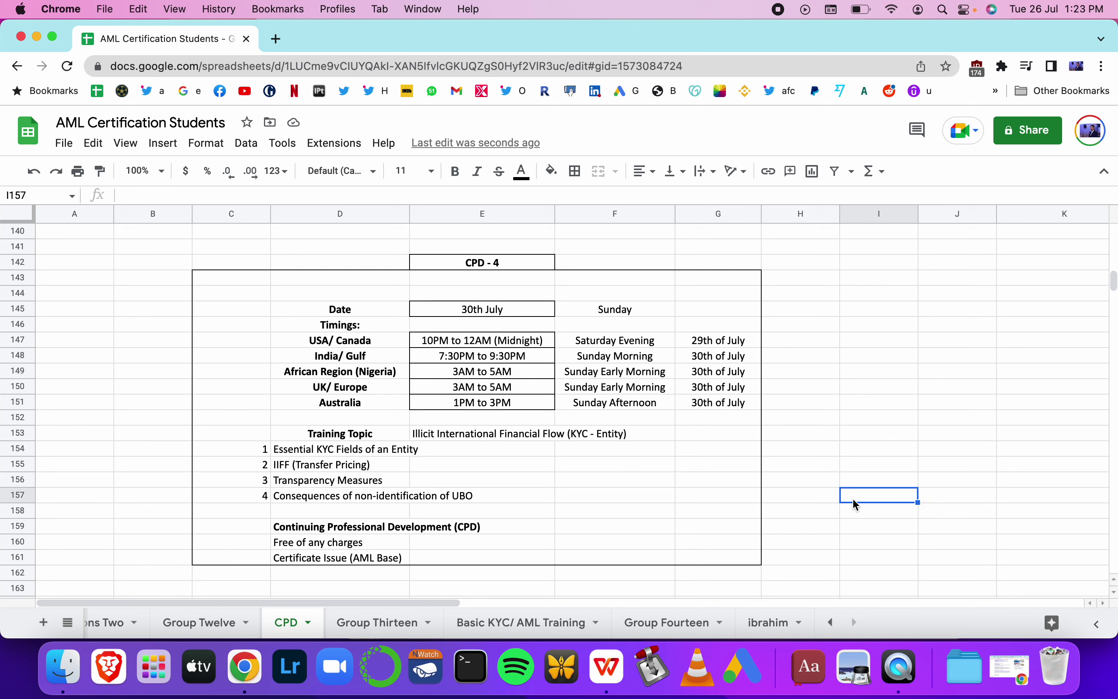
type("800 stucent")
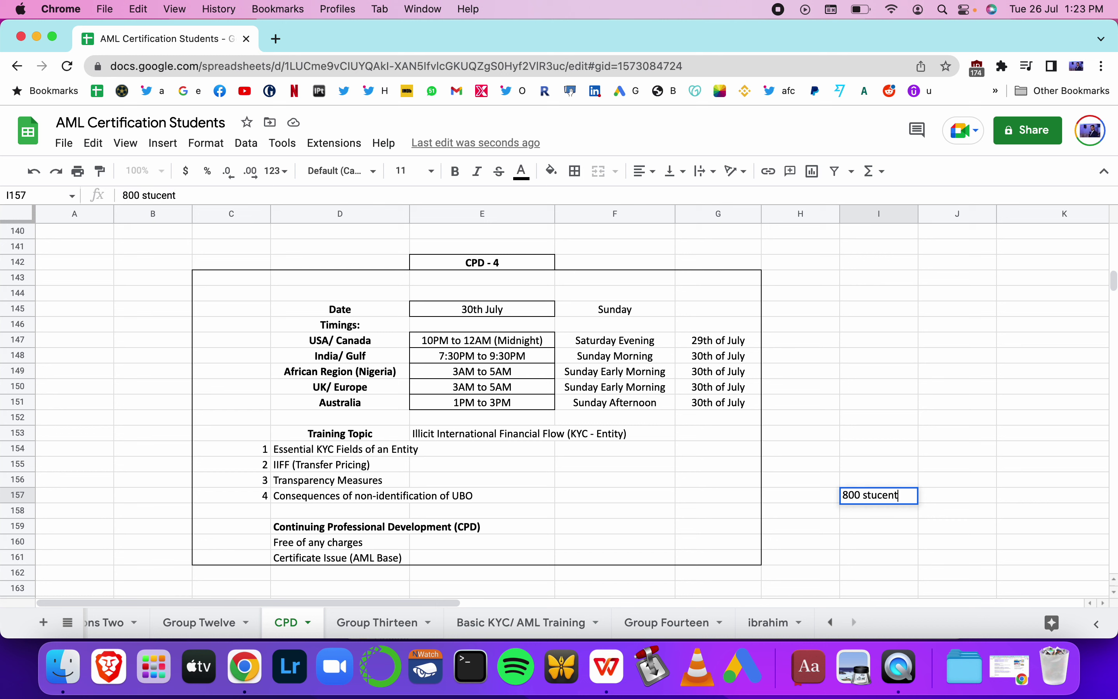
key("BackSpace")
key("BackSpace")
key("BackSpace")
key("BackSpace")
type("dents")
key("BackSpace")
key("BackSpace")
key("BackSpace")
key("BackSpace")
key("BackSpace")
key("BackSpace")
key("BackSpace")
key("BackSpace")
type("CAMS")
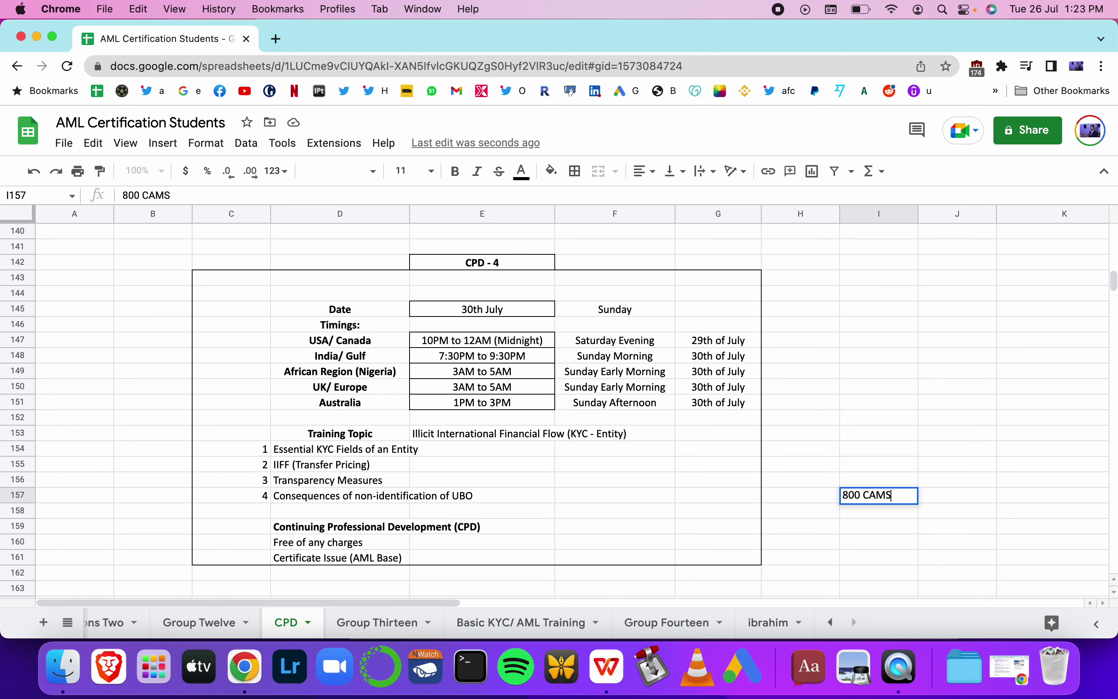
key("Escape")
- Enter '100 participants' in F160 beside Free of any charges
left_click(642, 546)
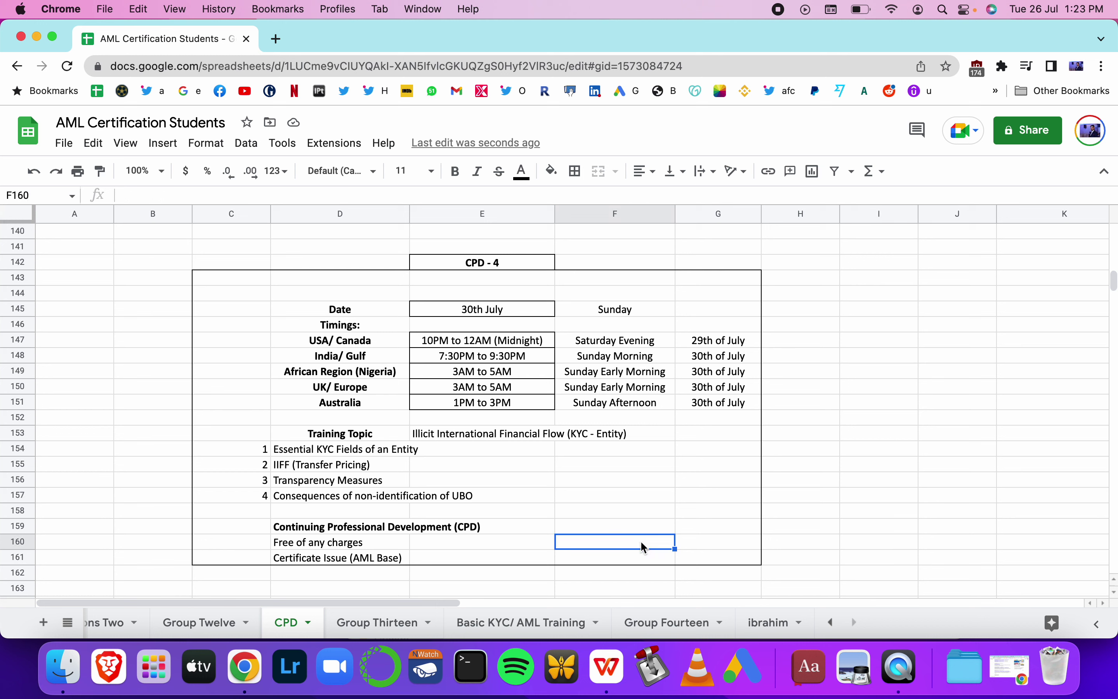
type("100")
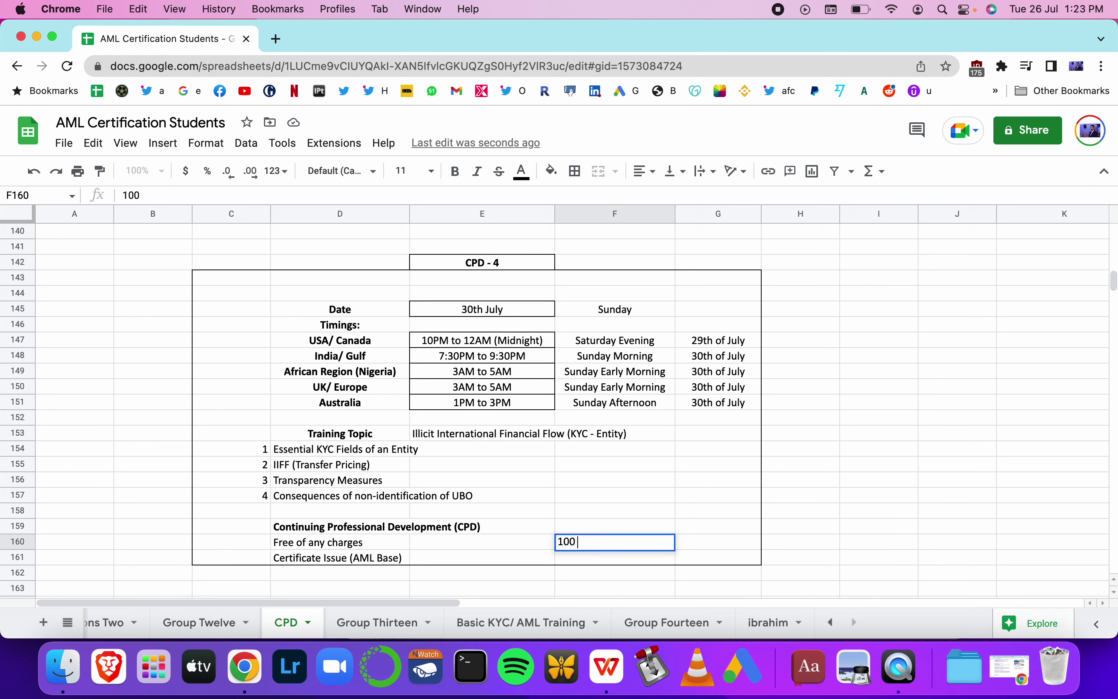
type(" participants")
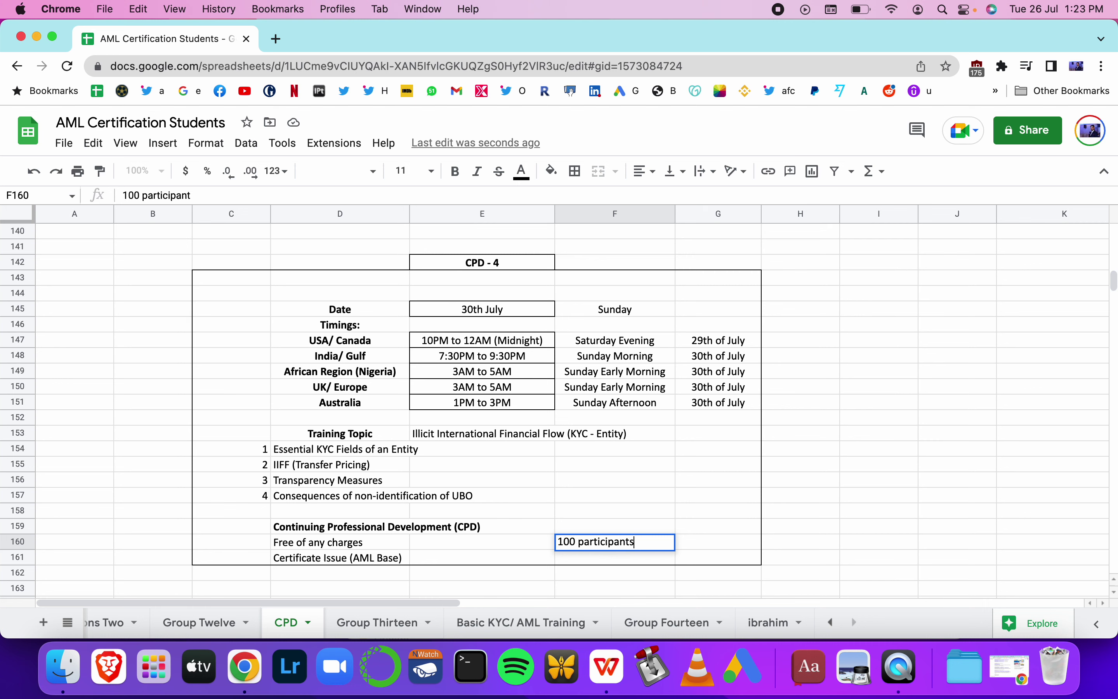
key("Return")
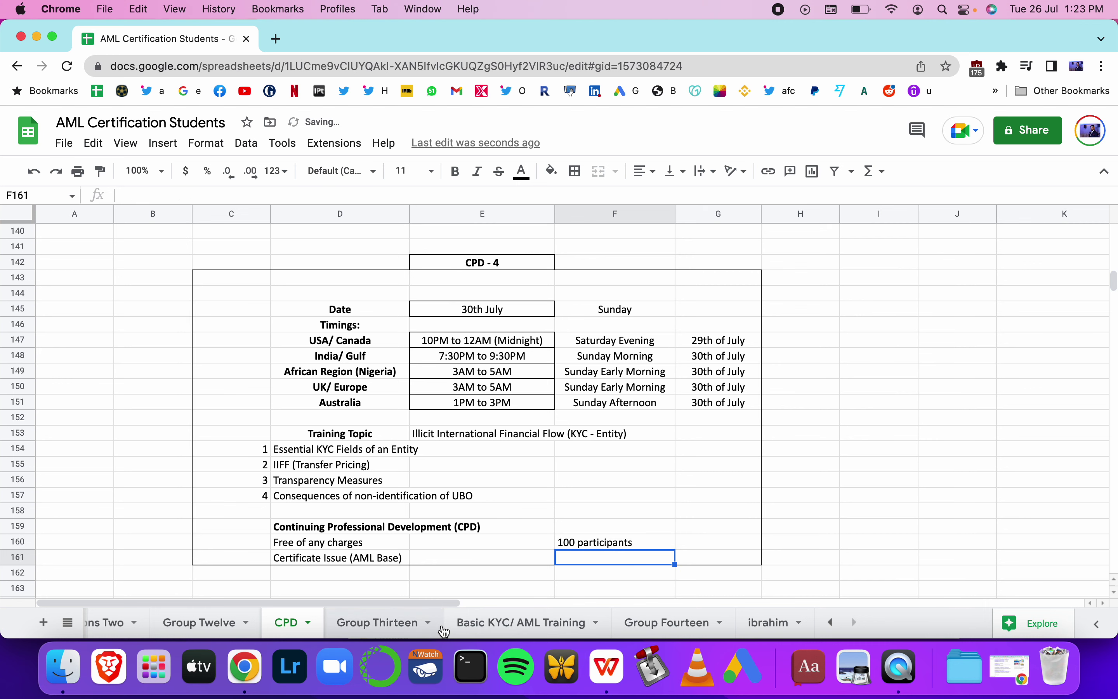
scroll(445, 632, "left", 3)
left_click(458, 622)
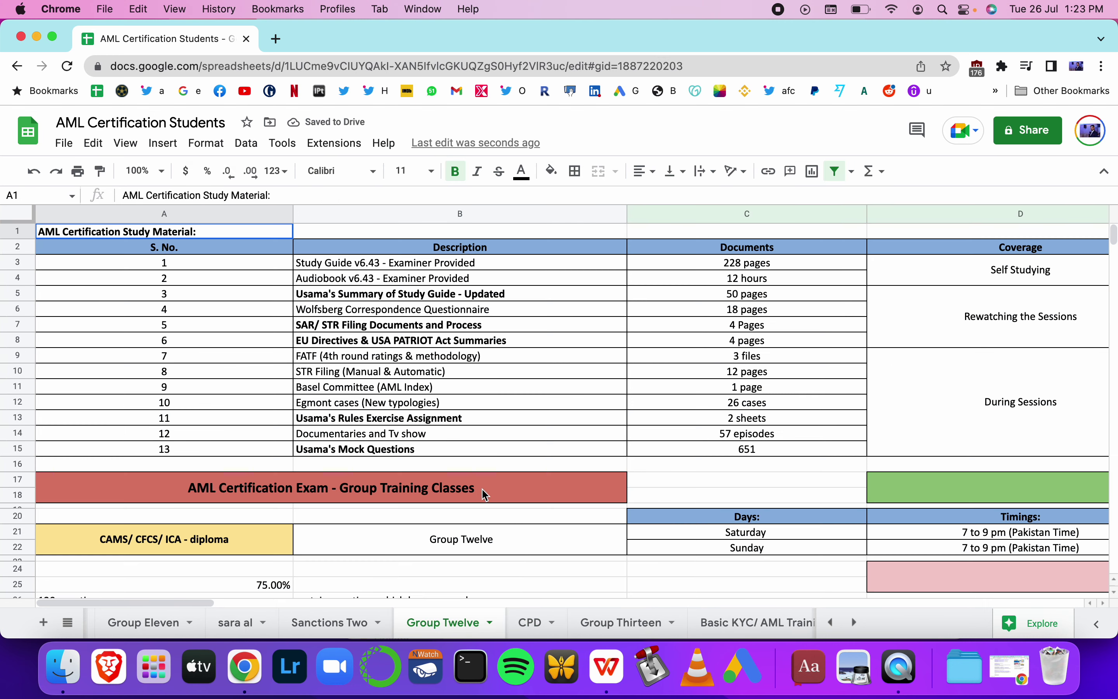
scroll(486, 495, "down", 15)
scroll(457, 504, "right", 3)
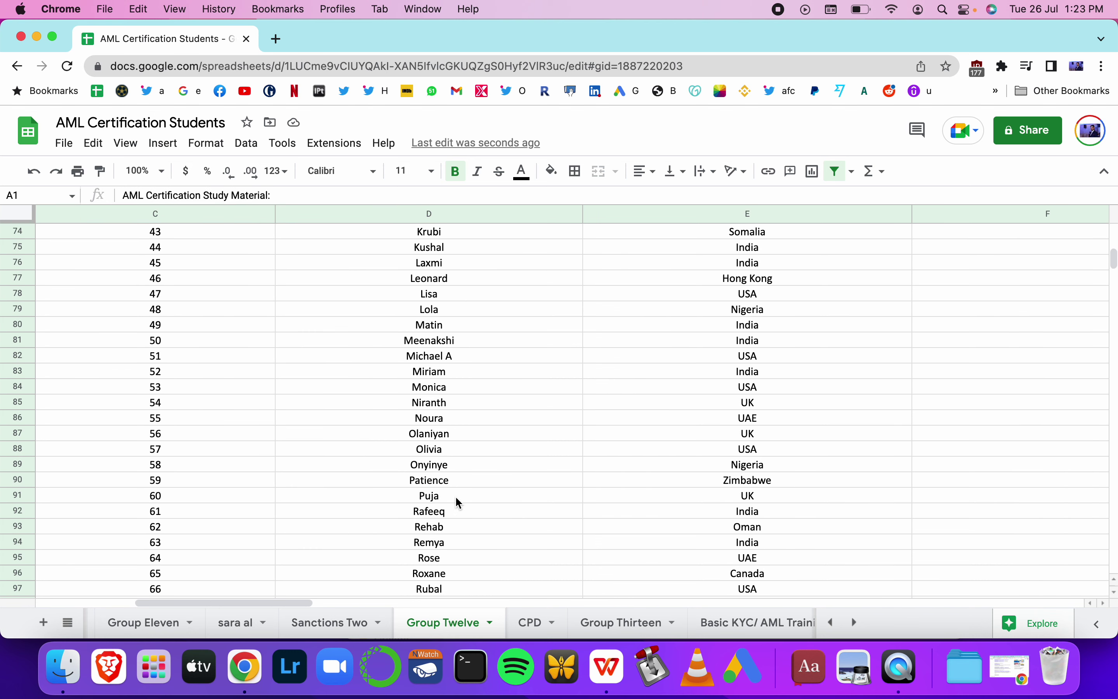
left_click(596, 621)
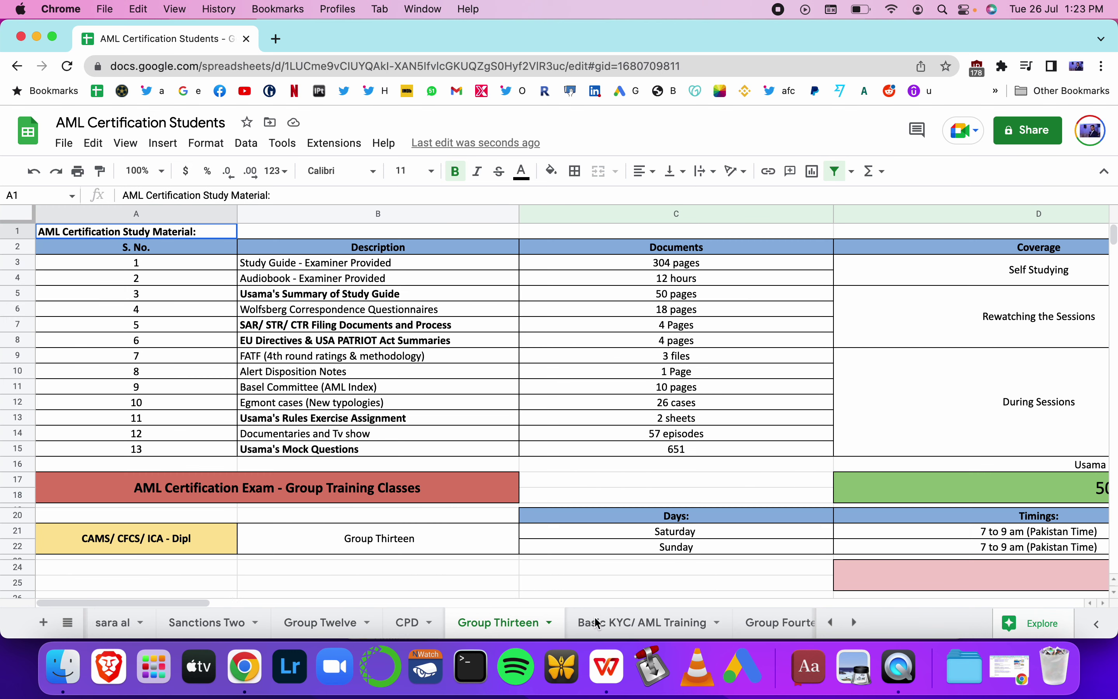
left_click(763, 622)
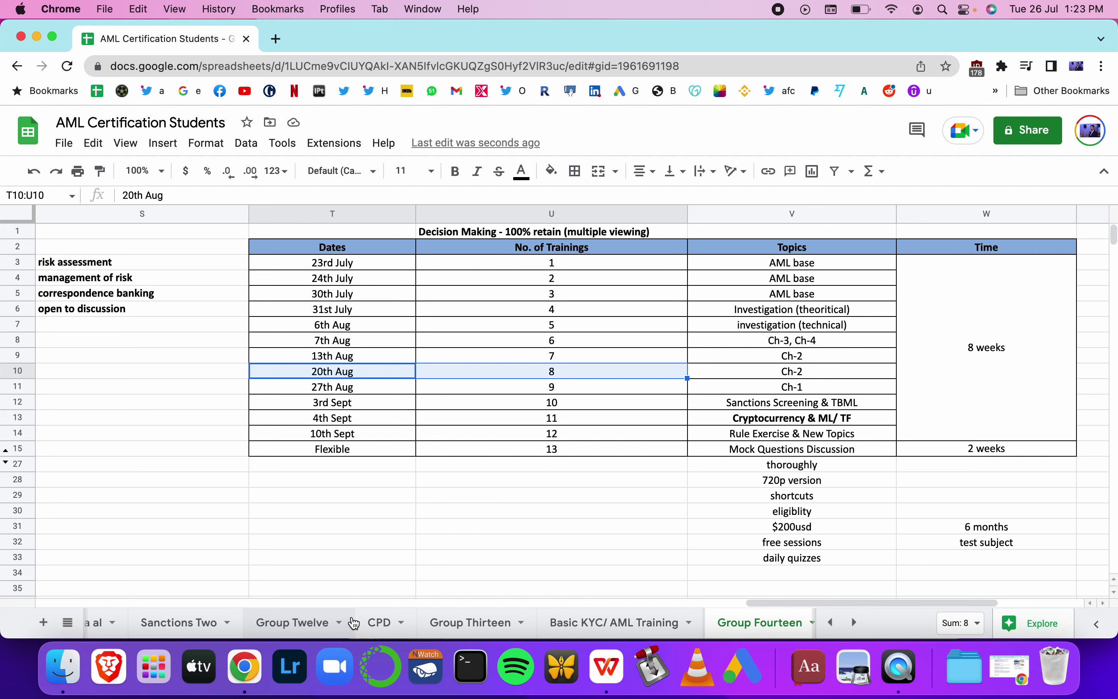
left_click(375, 622)
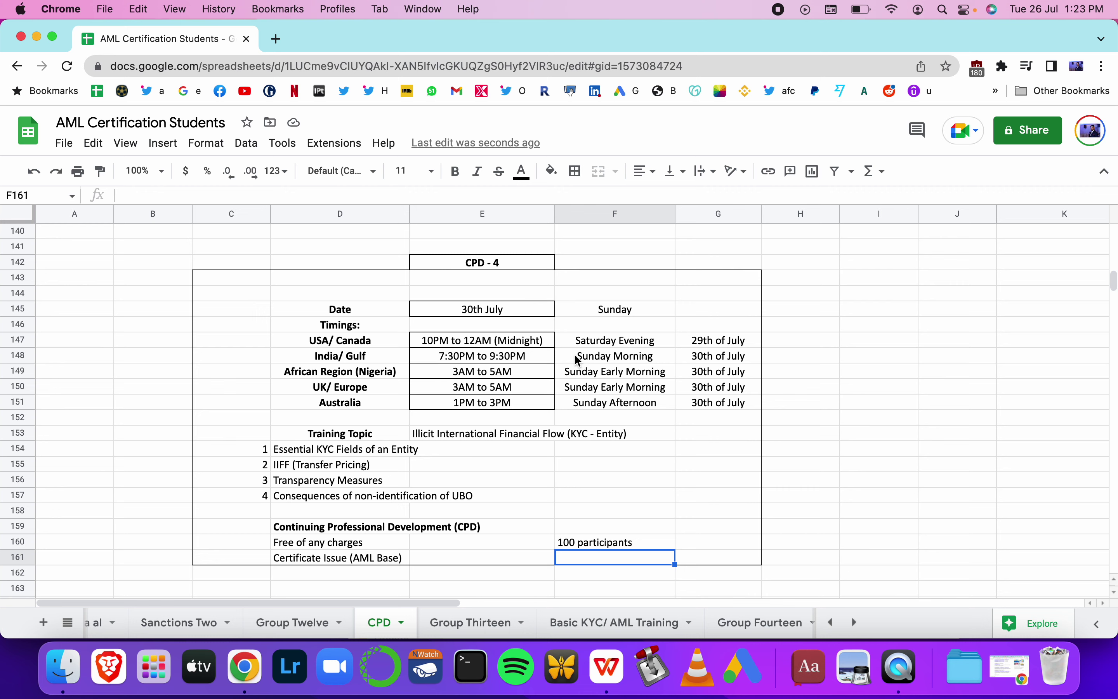
scroll(489, 430, "up", 20)
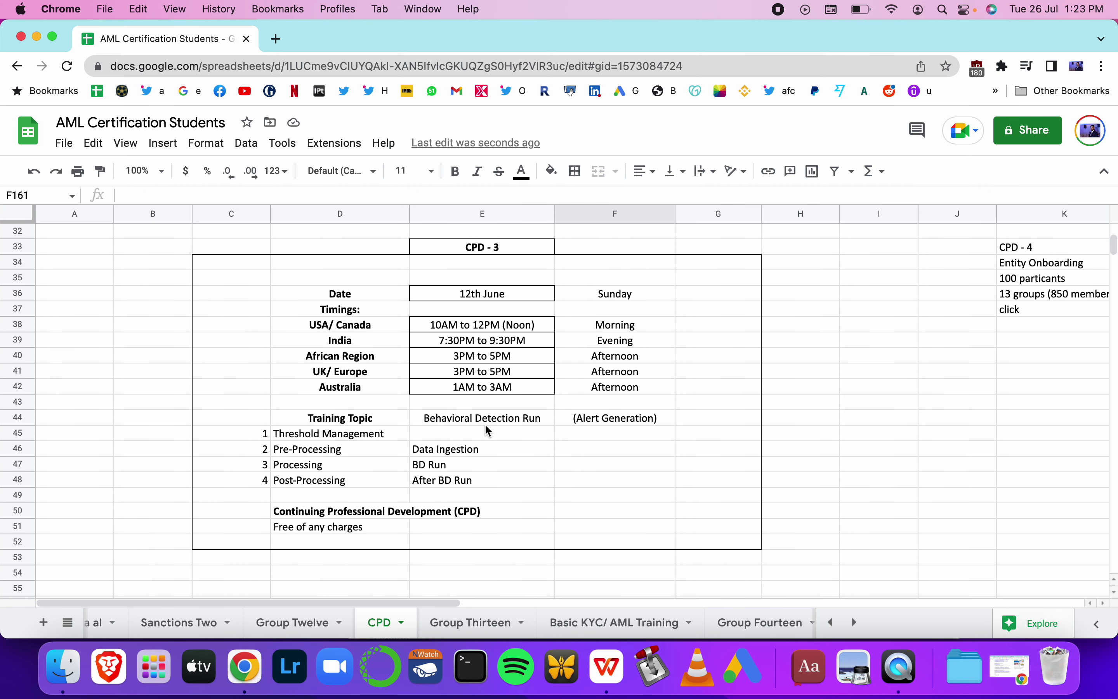
scroll(489, 430, "down", 4)
scroll(508, 424, "up", 8)
scroll(483, 424, "down", 6)
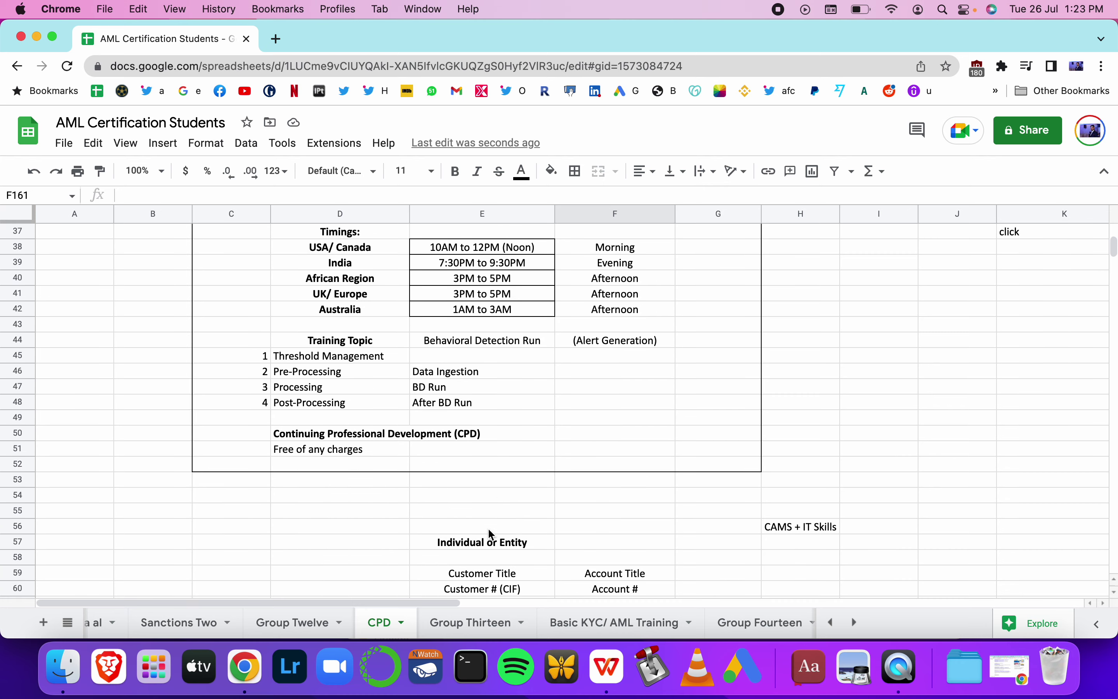
scroll(492, 534, "up", 2)
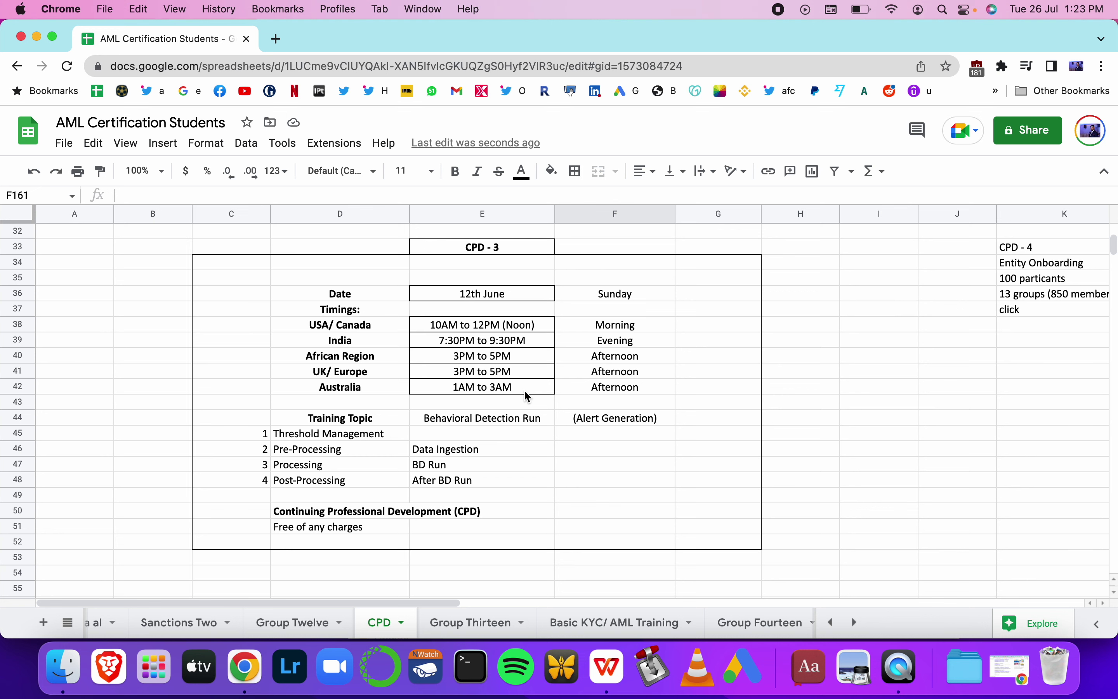
scroll(527, 396, "down", 20)
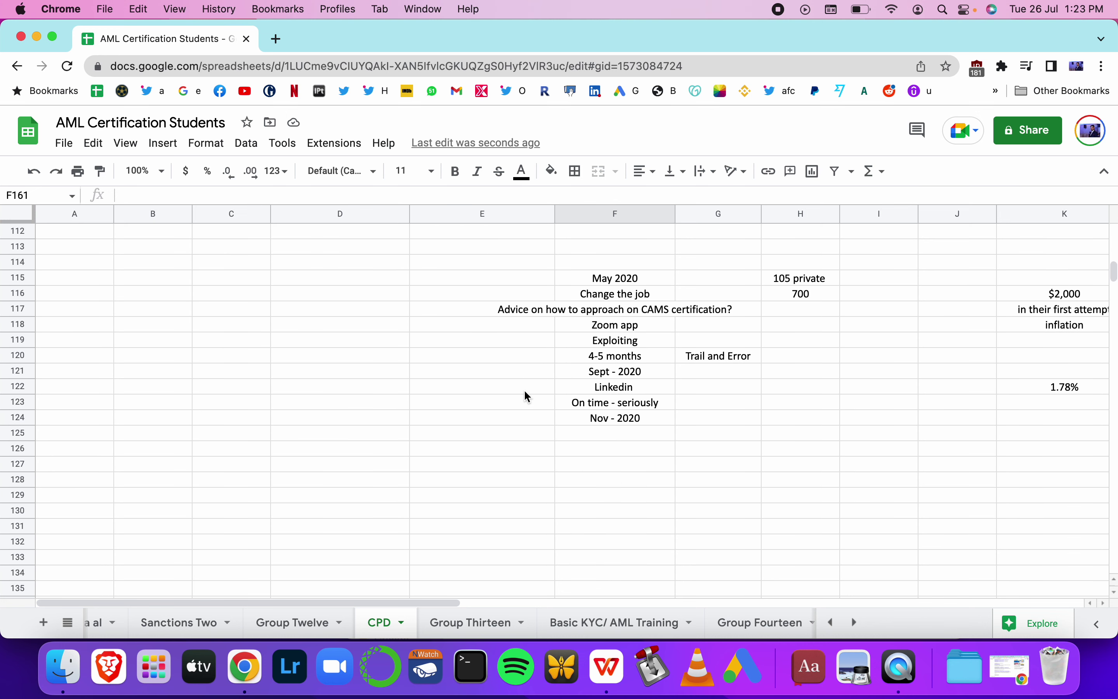
scroll(527, 396, "down", 5)
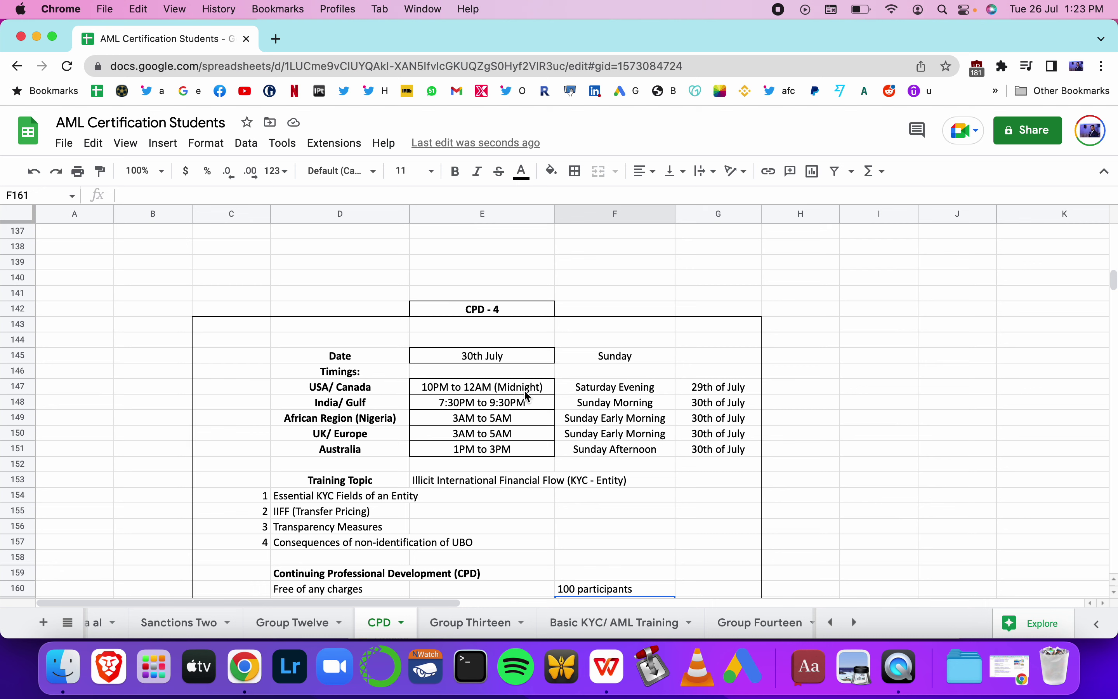
scroll(528, 396, "up", 20)
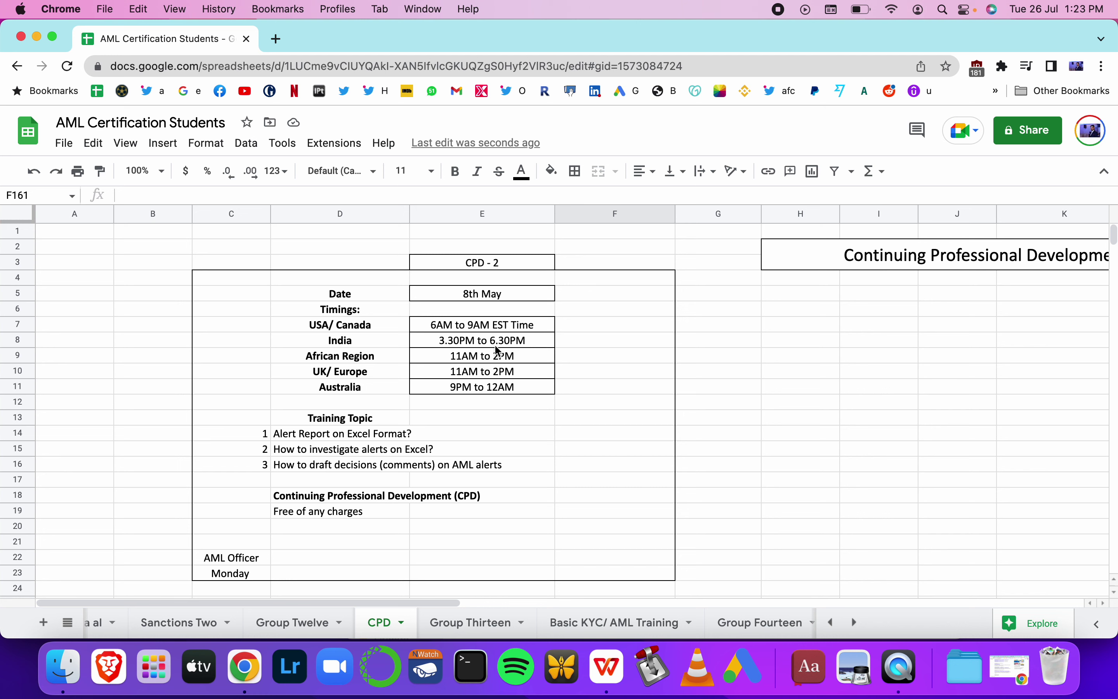
scroll(498, 351, "down", 20)
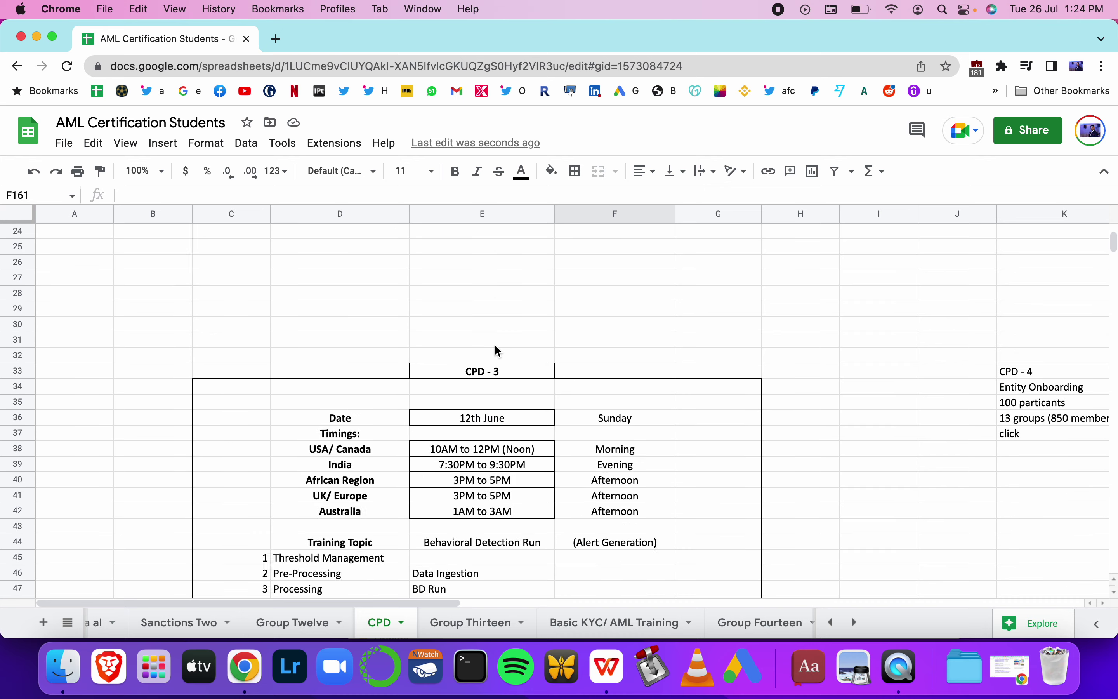
scroll(498, 350, "up", 1)
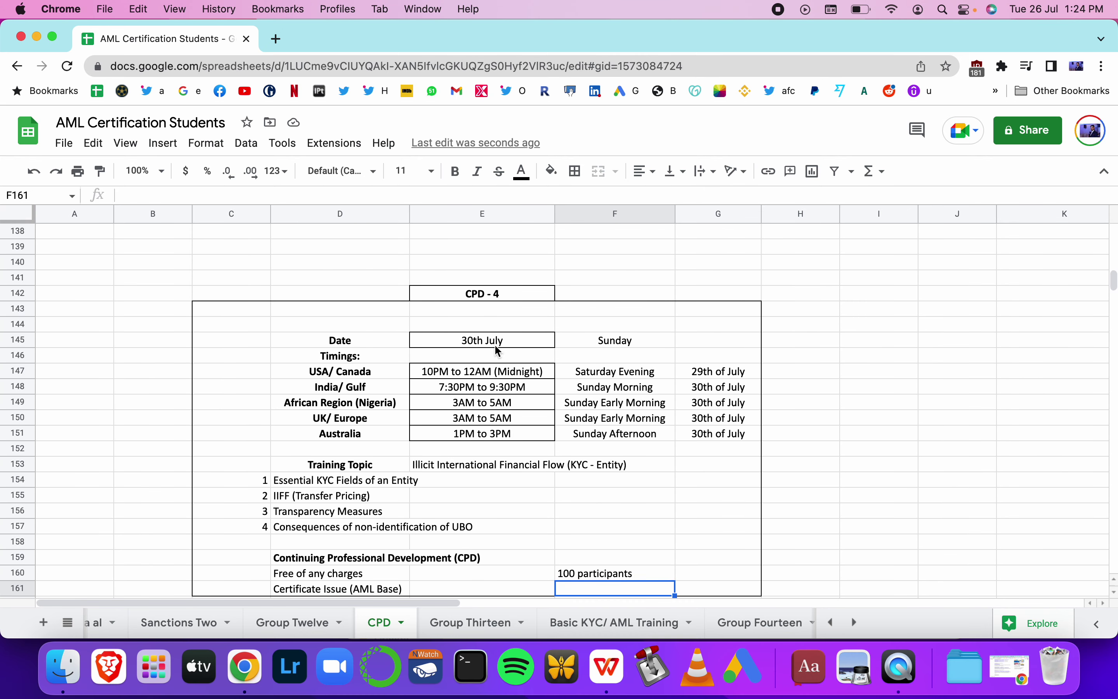
scroll(497, 351, "up", 20)
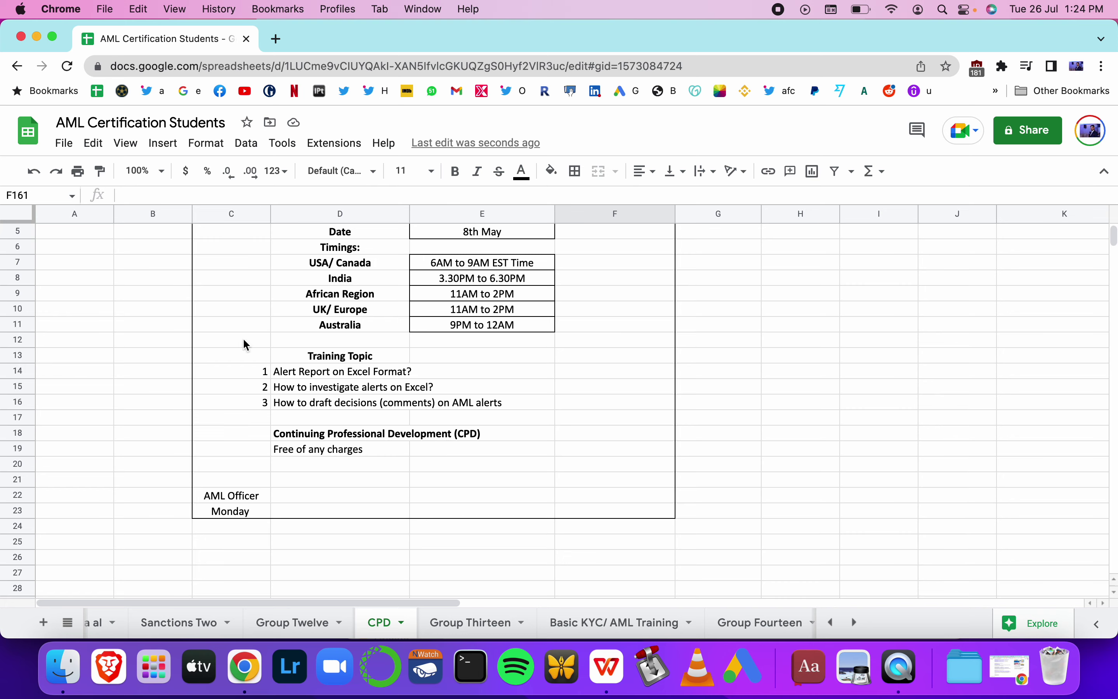
scroll(367, 381, "down", 20)
scroll(367, 381, "down", 10)
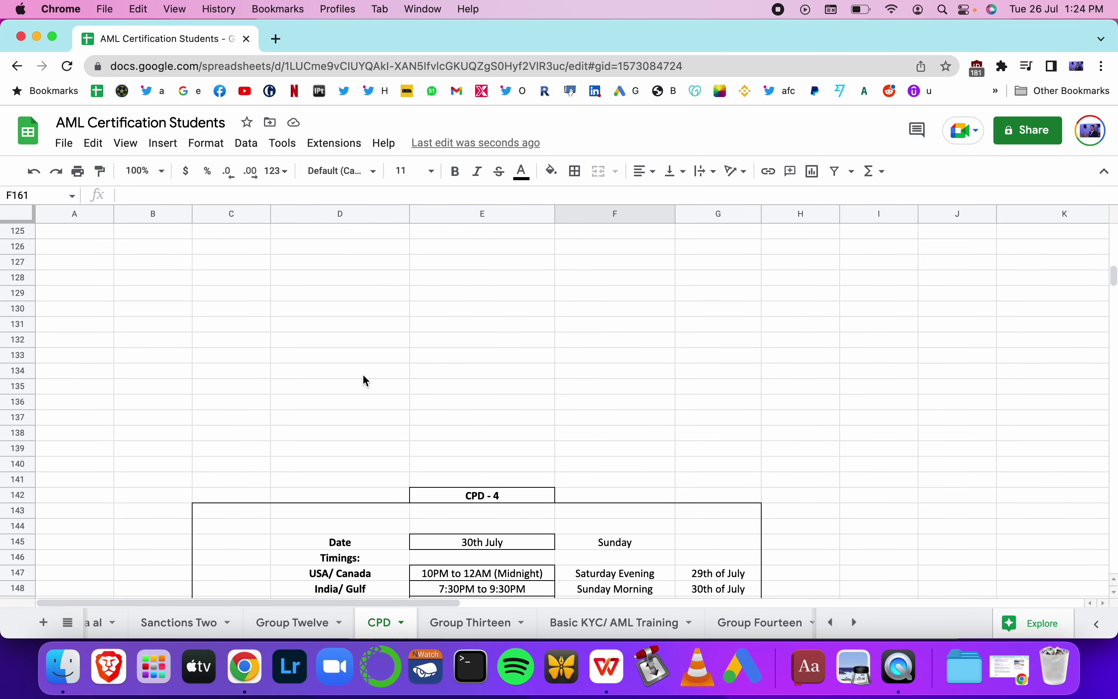
scroll(367, 381, "up", 16)
scroll(511, 449, "up", 9)
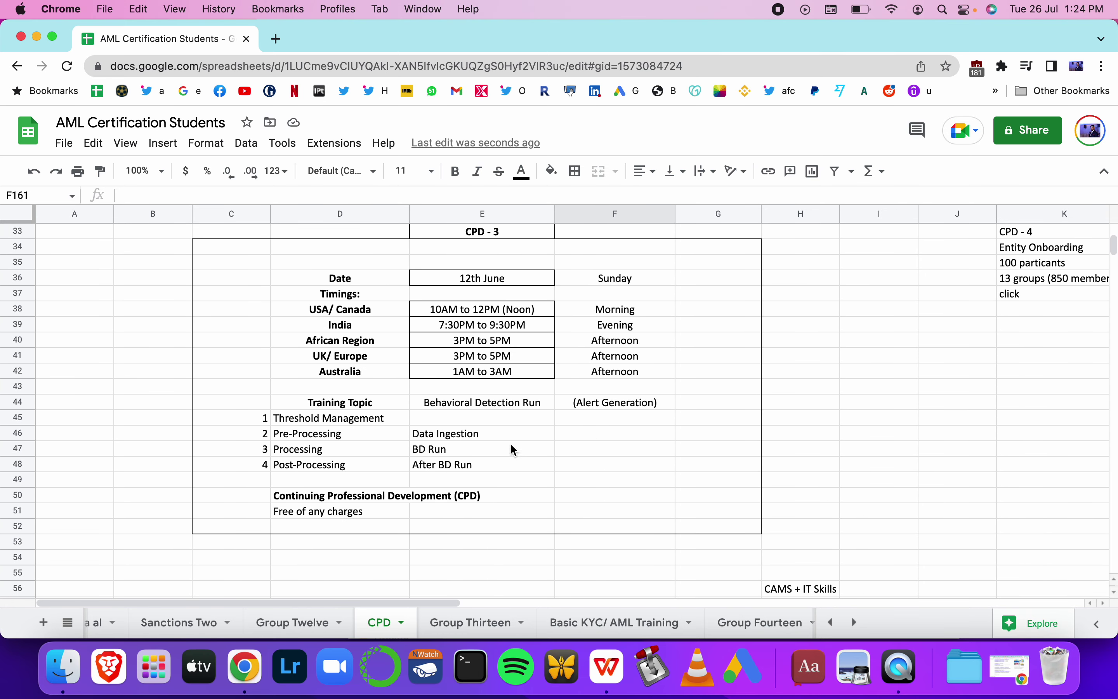
scroll(511, 449, "down", 10)
scroll(482, 334, "down", 18)
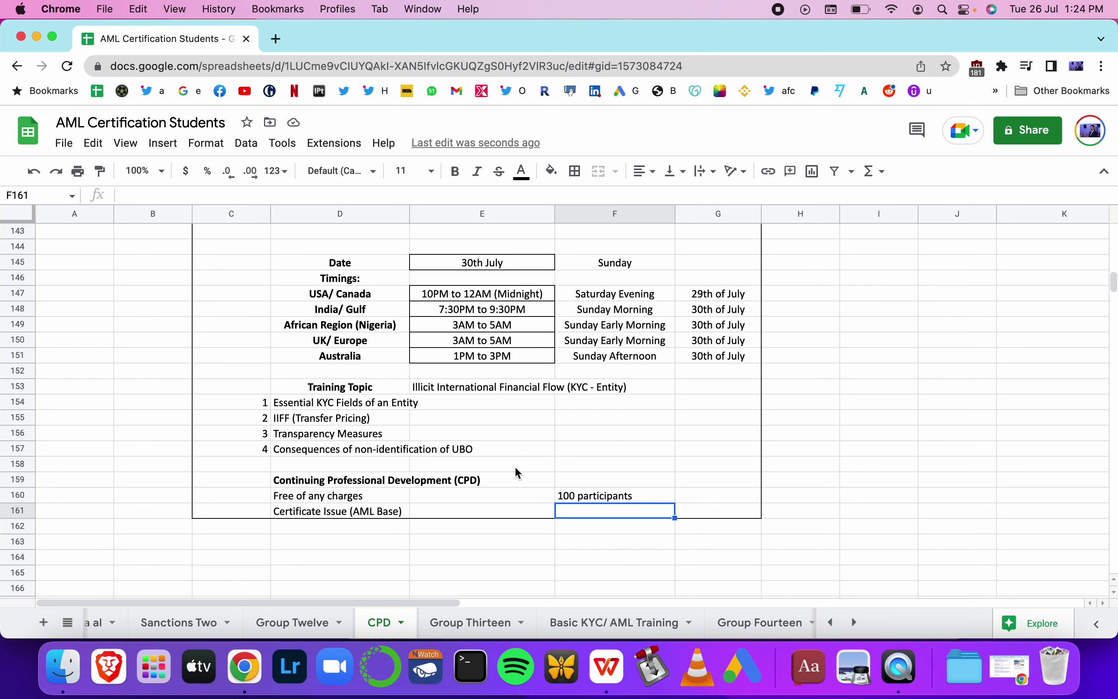
- Add 'zoom app (the whole 2 hours)' in G160 and 'full name' in G161
key("Up")
key("Right")
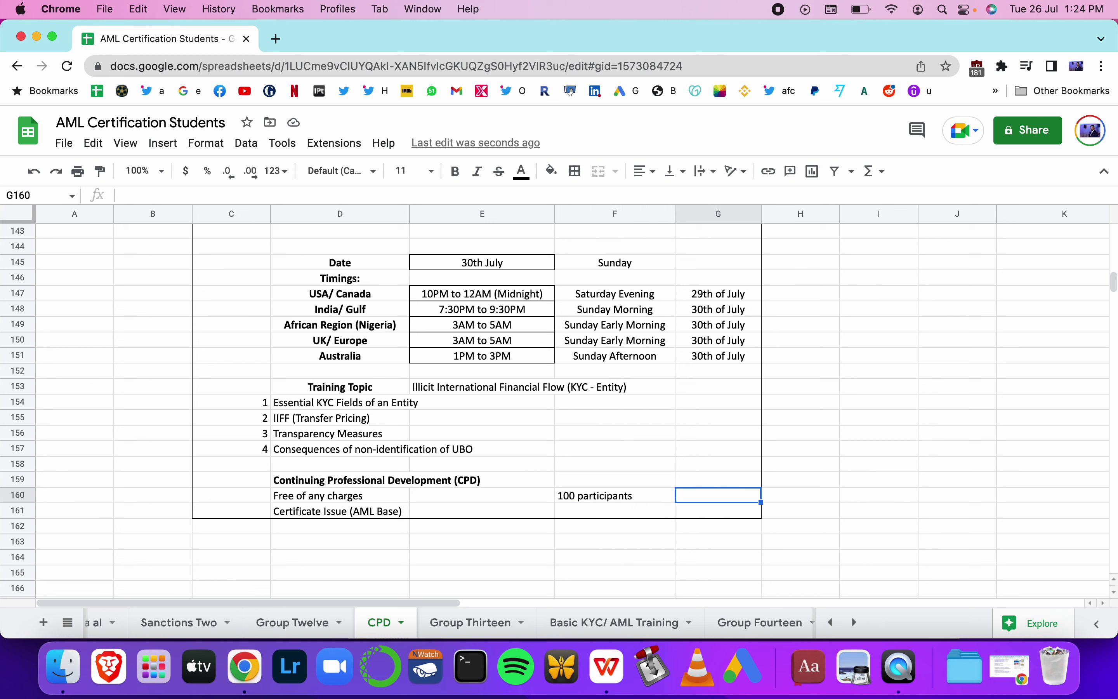
type("zoom app")
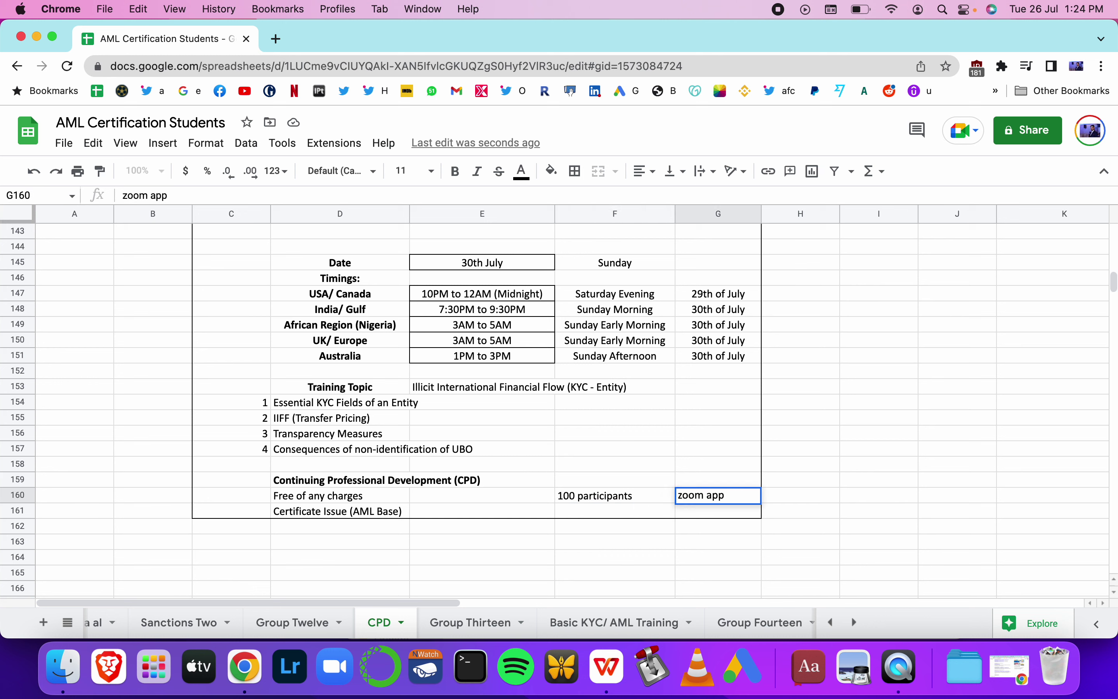
type(" (")
type("the hwol")
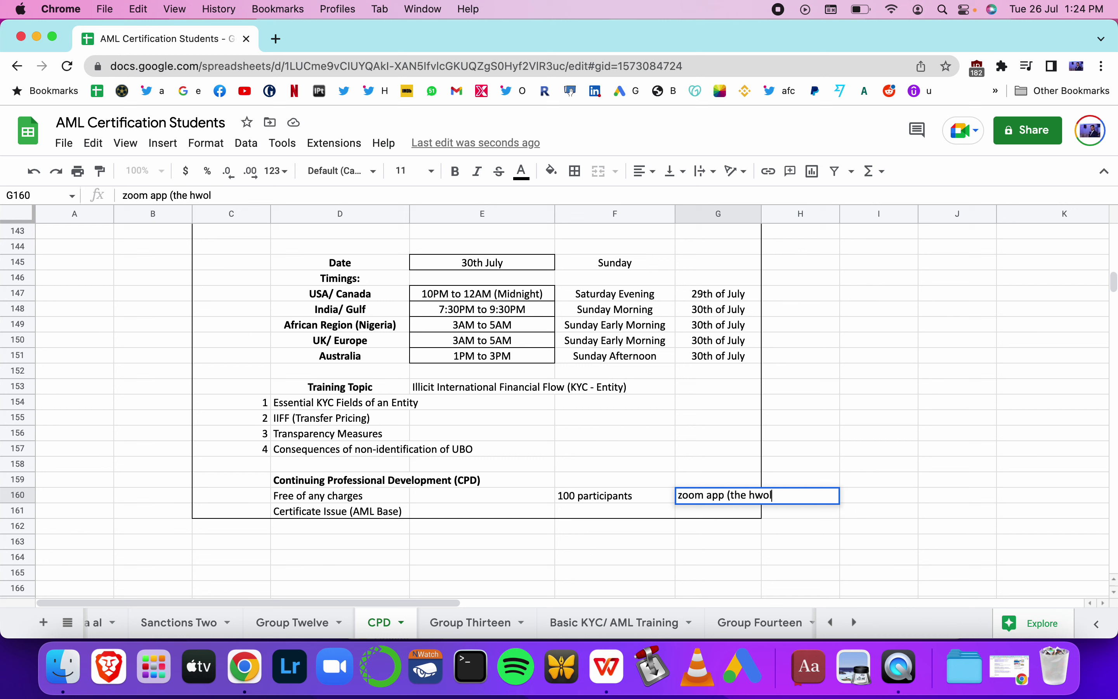
key("BackSpace")
key("BackSpace")
key("BackSpace")
key("BackSpace")
type("whole 2 hours)")
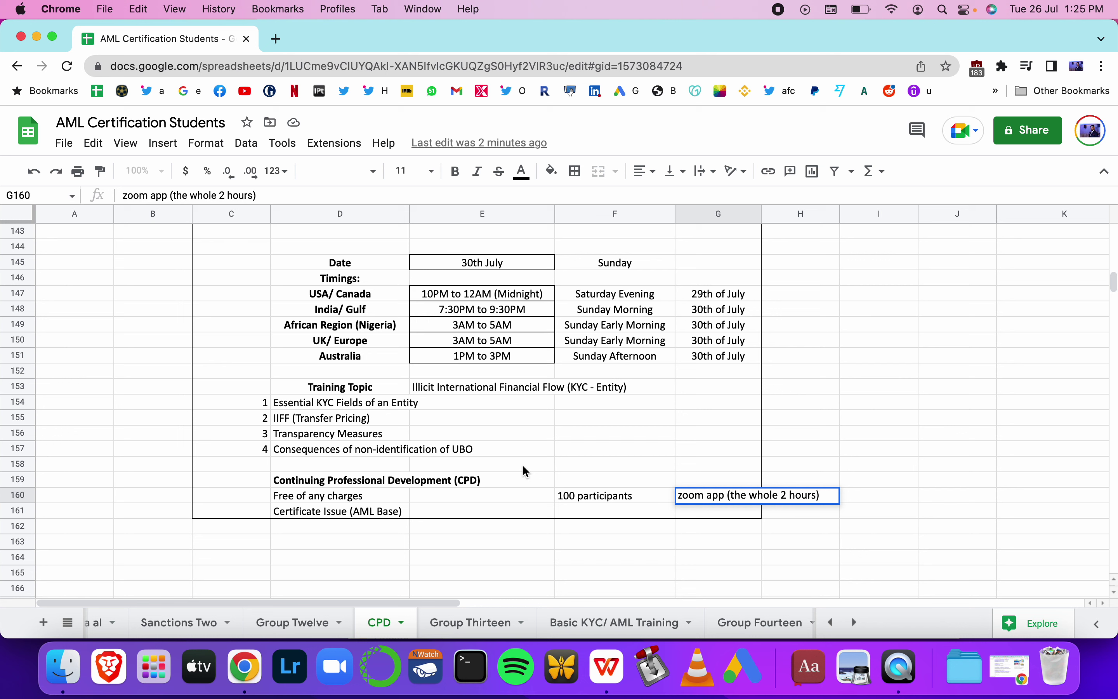
key("Return")
type("full name")
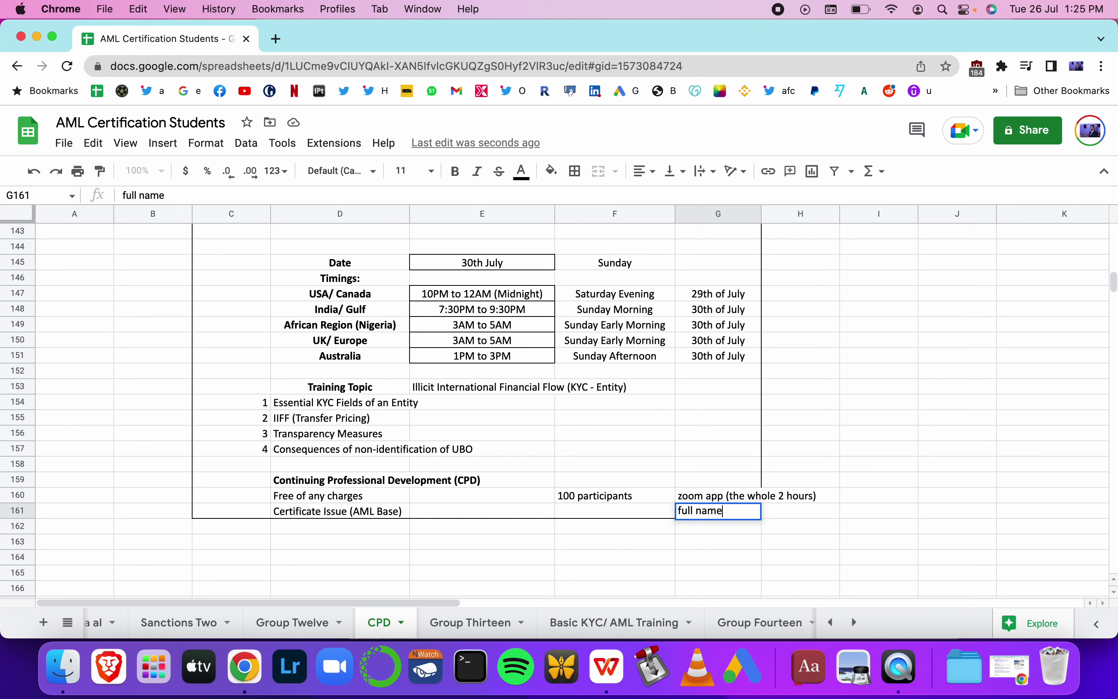
key("Return")
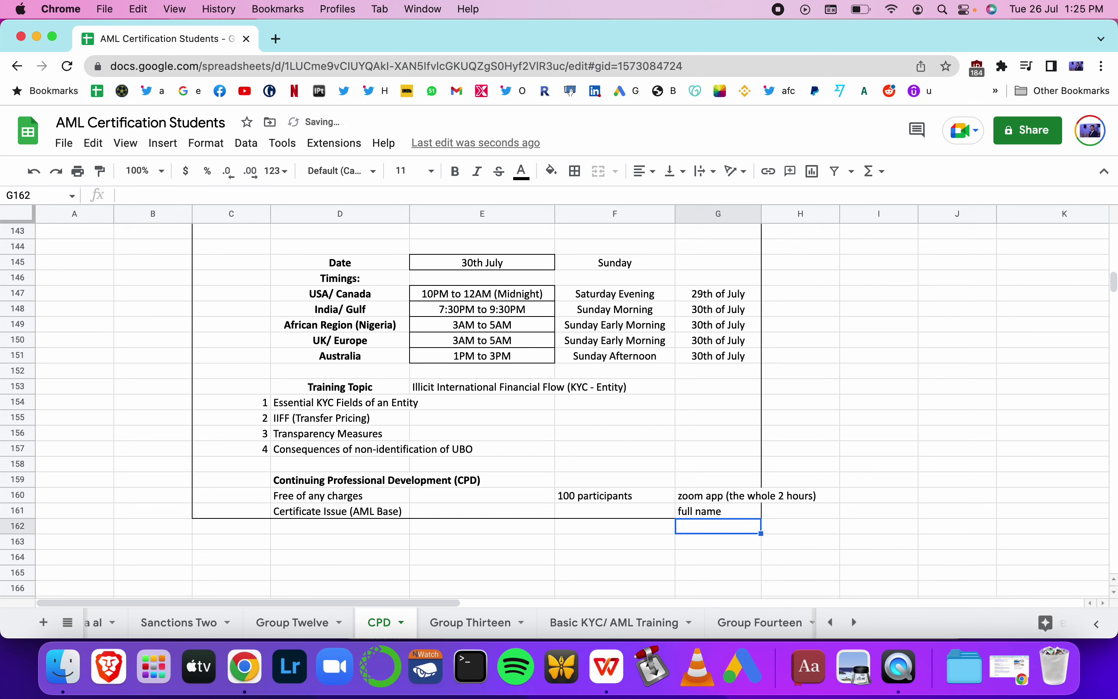
- Clear both new notes from G160:G161
key("Up")
key("shift+Up")
key("Delete")
scroll(573, 411, "up", 10)
scroll(493, 275, "up", 15)
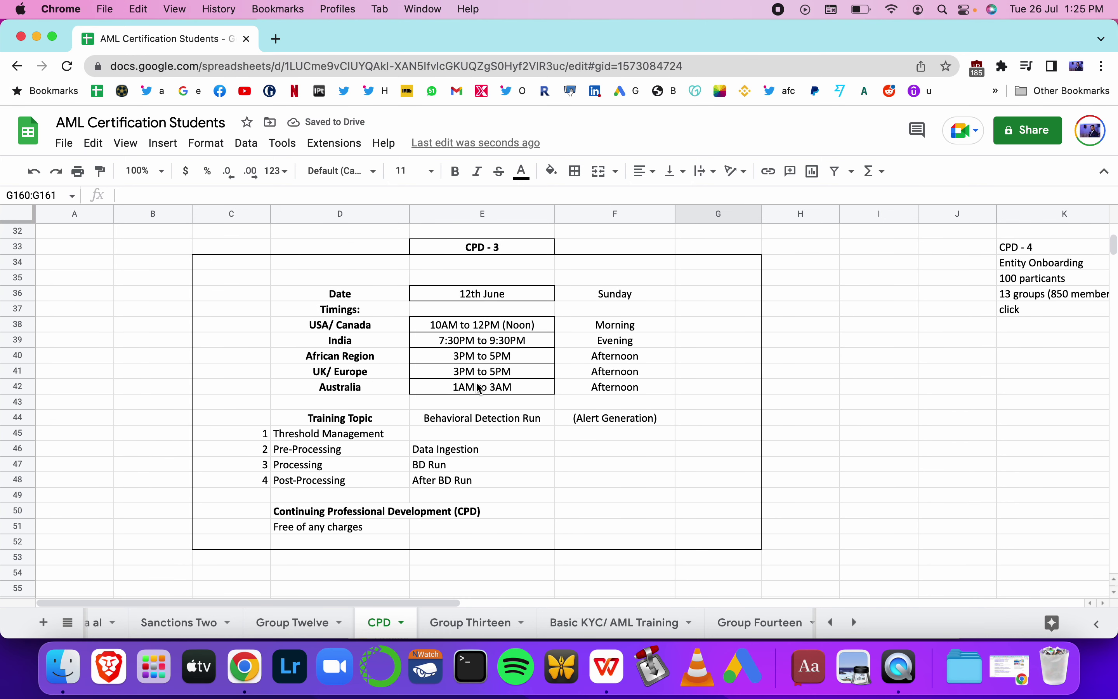
scroll(495, 440, "right", 10)
scroll(495, 441, "down", 15)
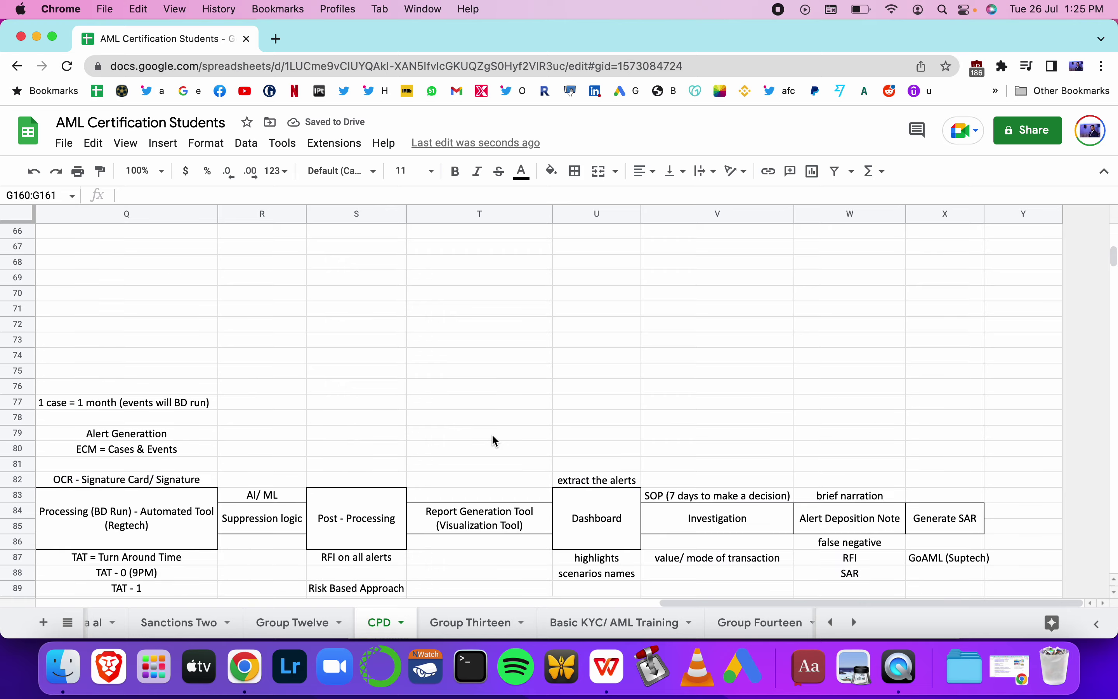
scroll(495, 441, "up", 5)
scroll(496, 440, "left", 5)
scroll(496, 441, "right", 8)
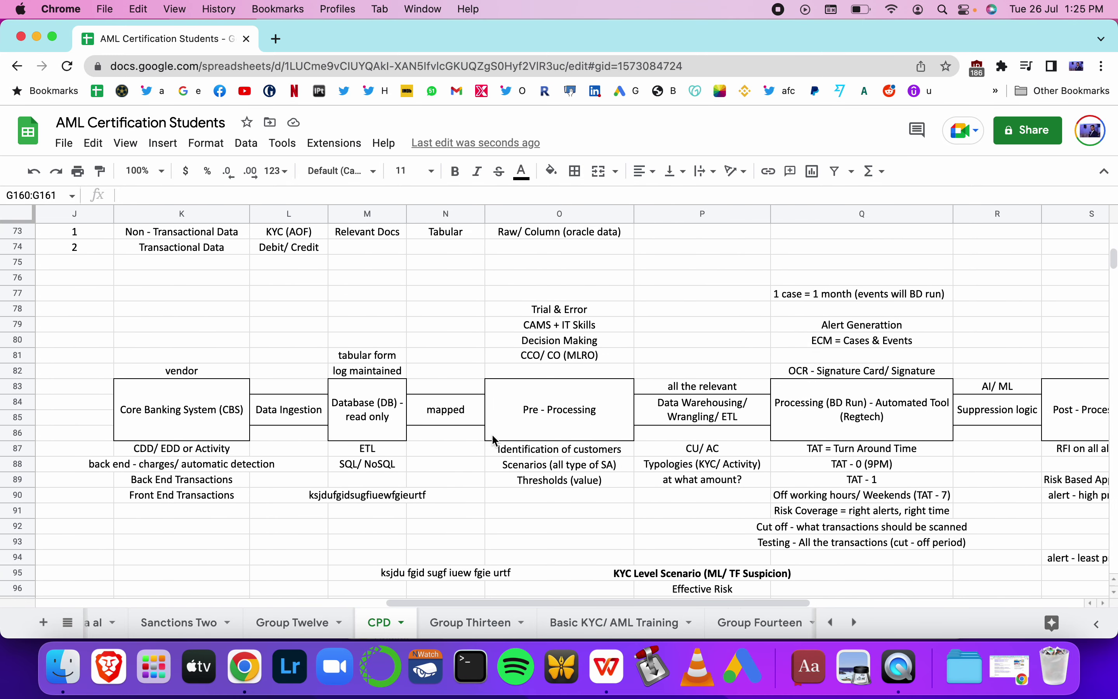
scroll(701, 497, "left", 15)
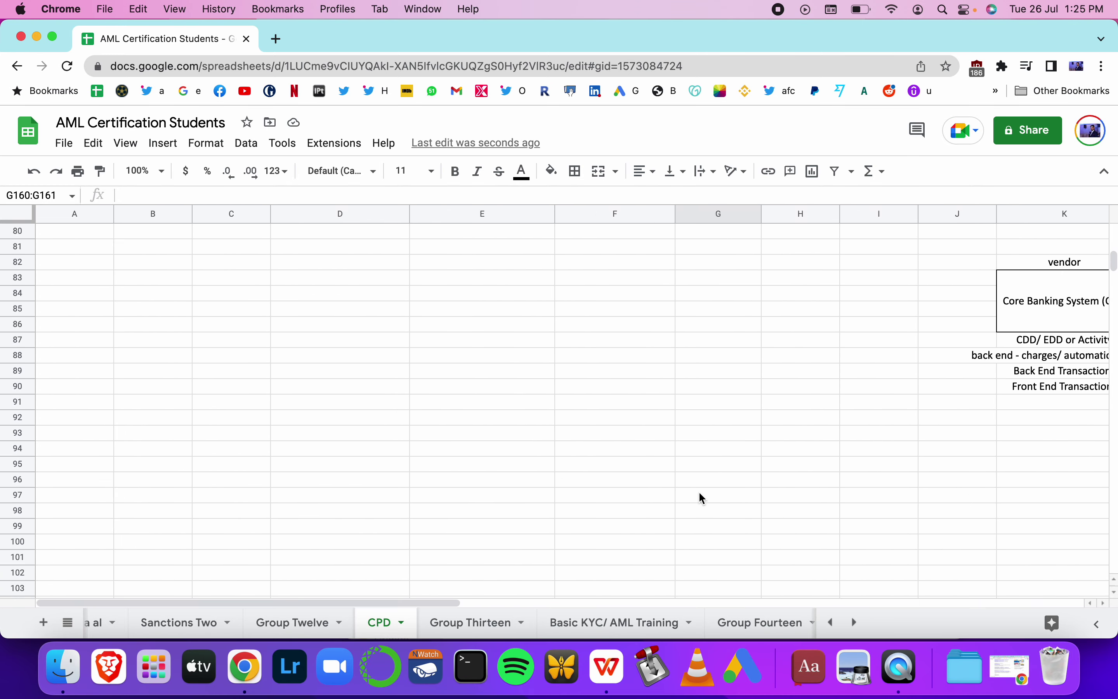
scroll(700, 497, "up", 8)
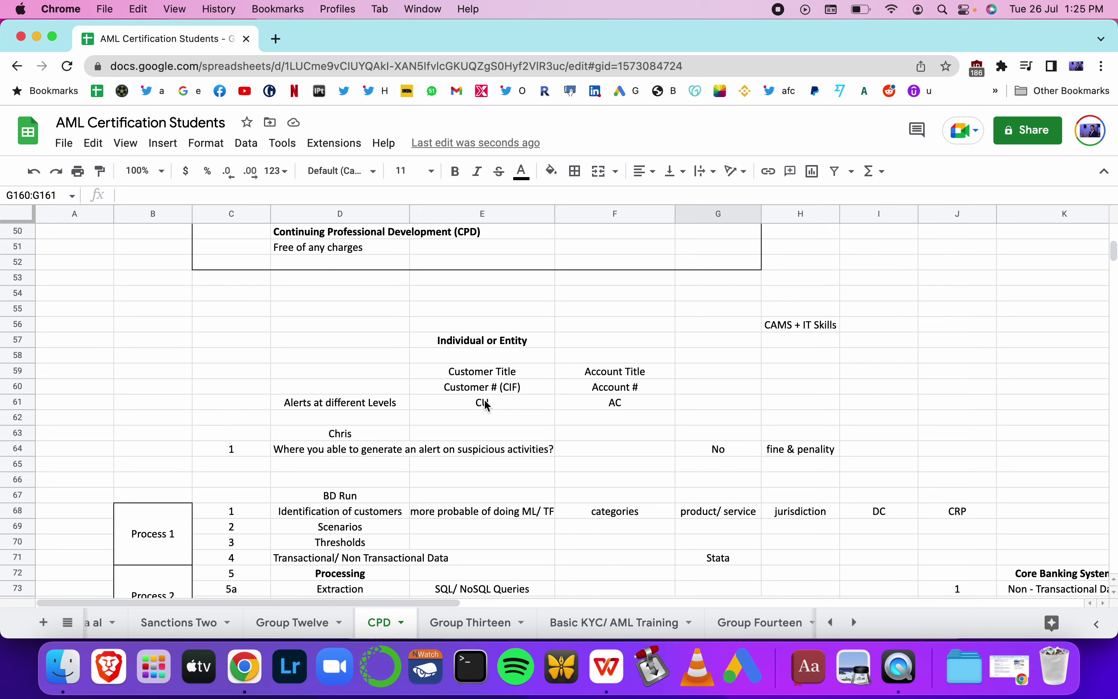
scroll(488, 405, "down", 20)
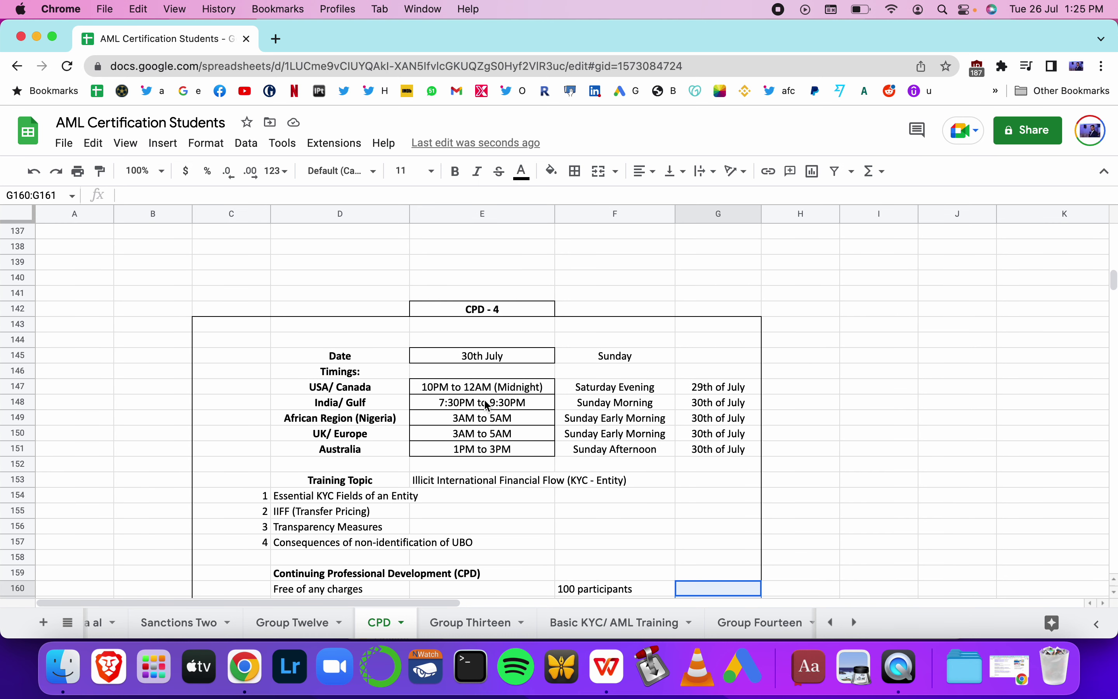
scroll(562, 446, "down", 1)
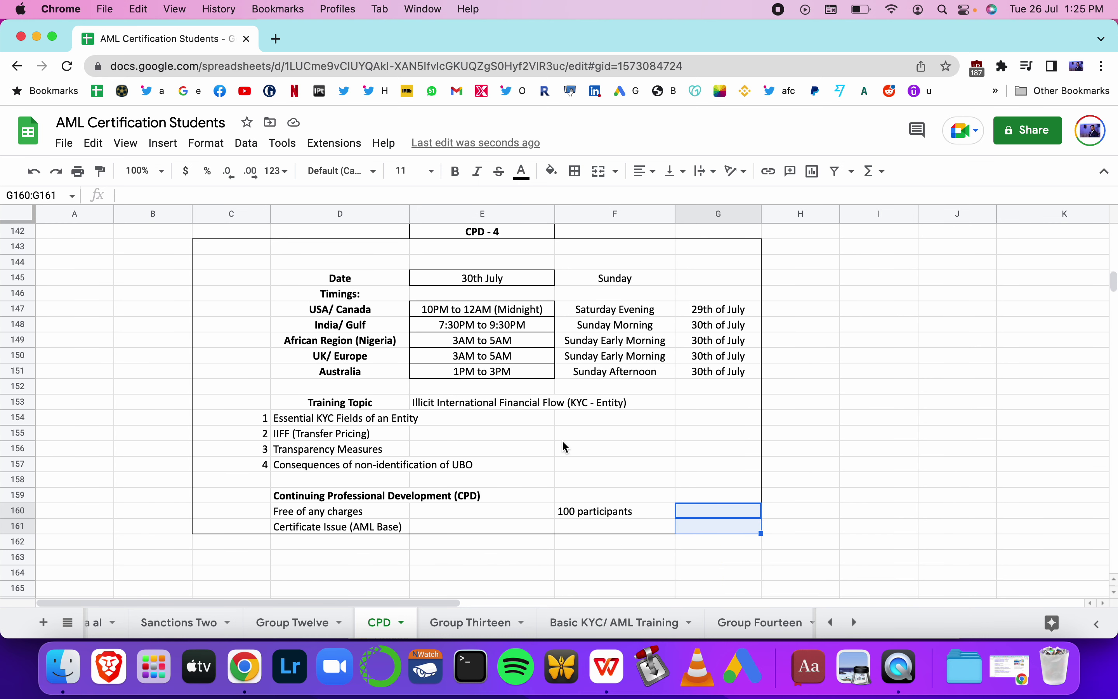
scroll(566, 446, "up", 20)
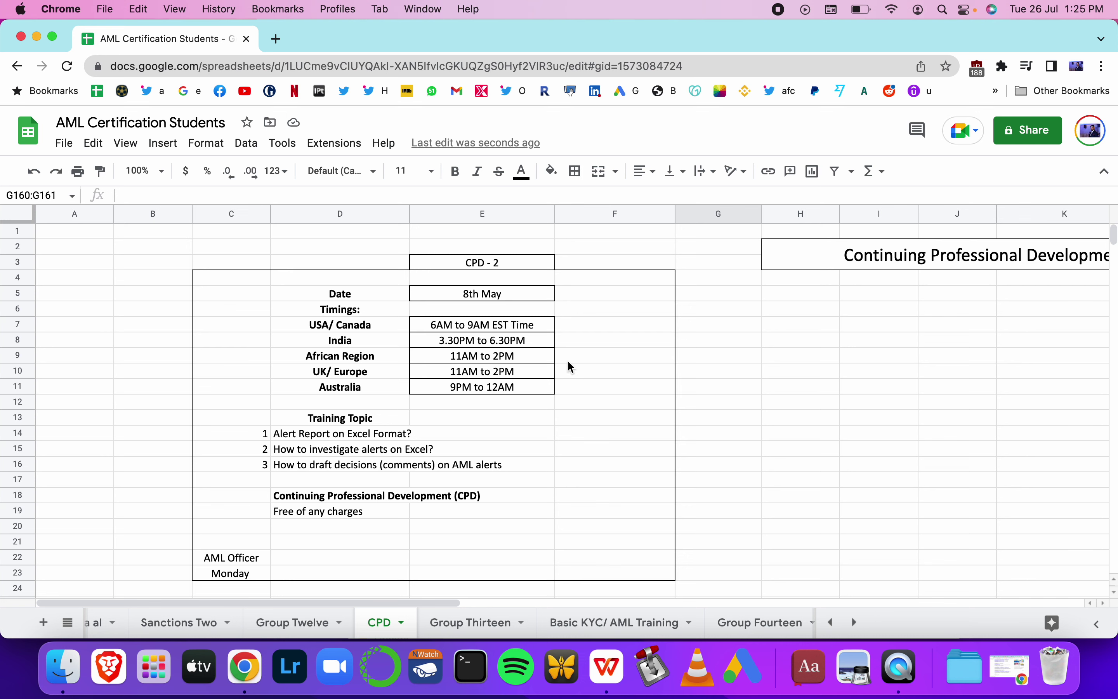
scroll(571, 367, "down", 20)
scroll(568, 362, "down", 13)
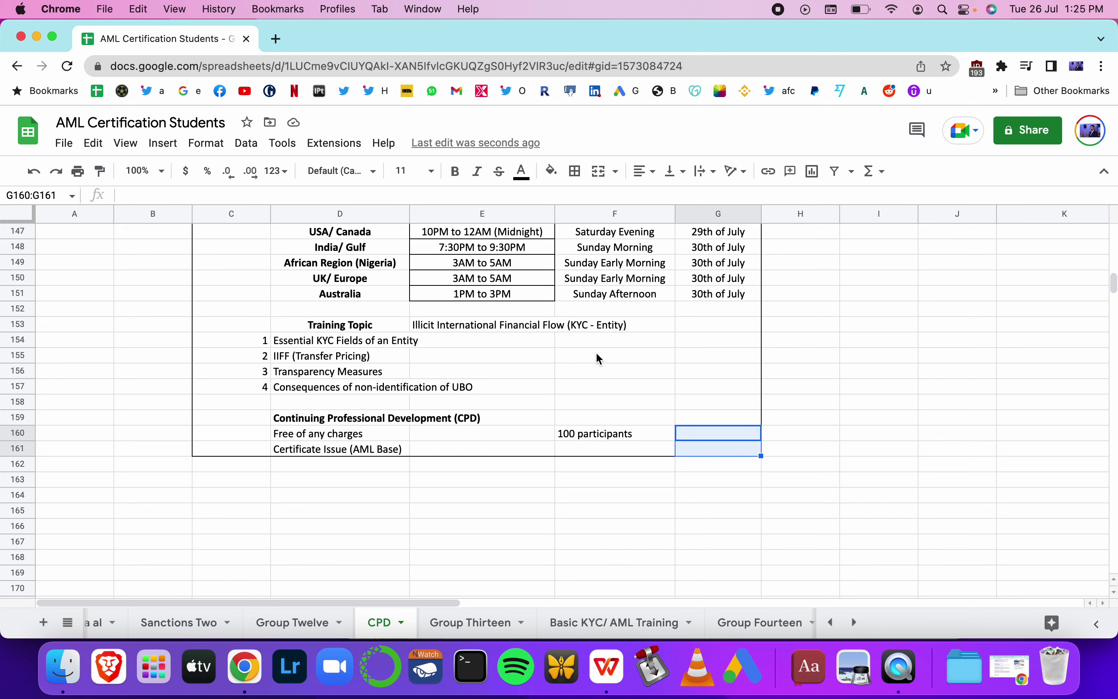
left_click(688, 403)
type("Pan")
type("dad")
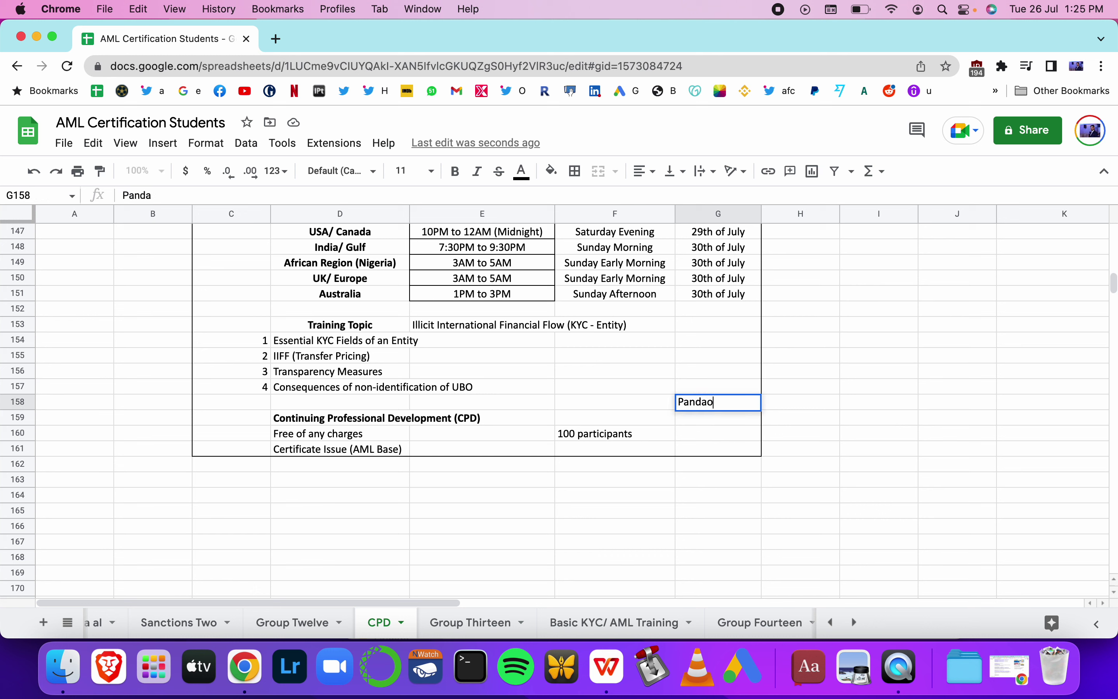
key("BackSpace")
key("BackSpace")
type("aro")
key("Escape")
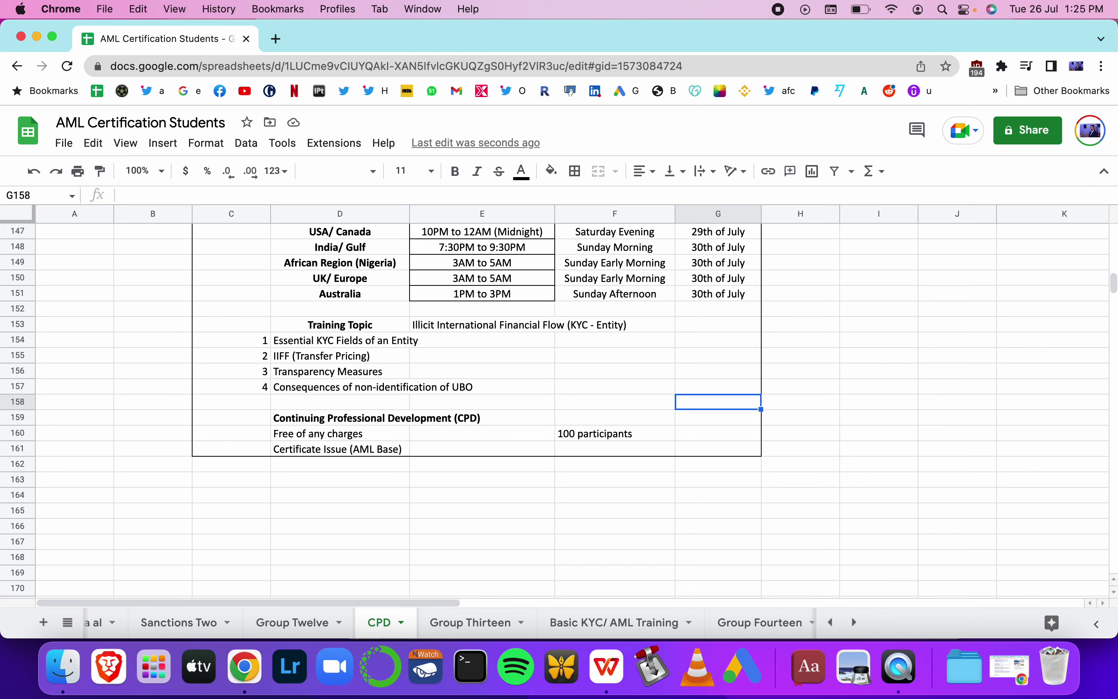
scroll(546, 312, "up", 3)
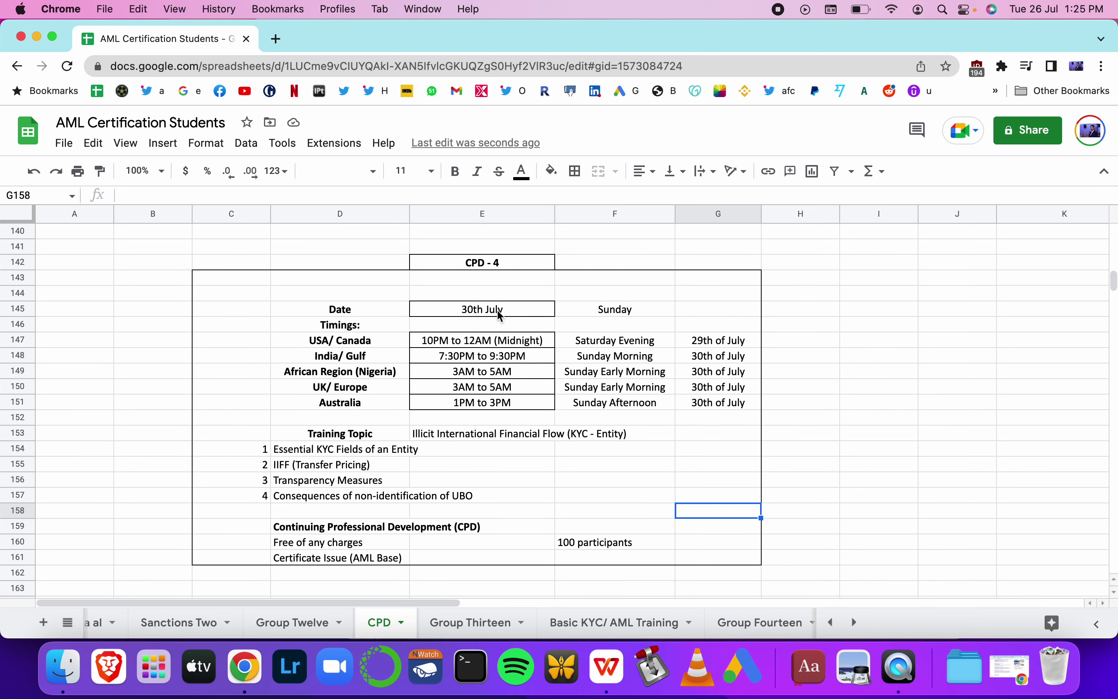